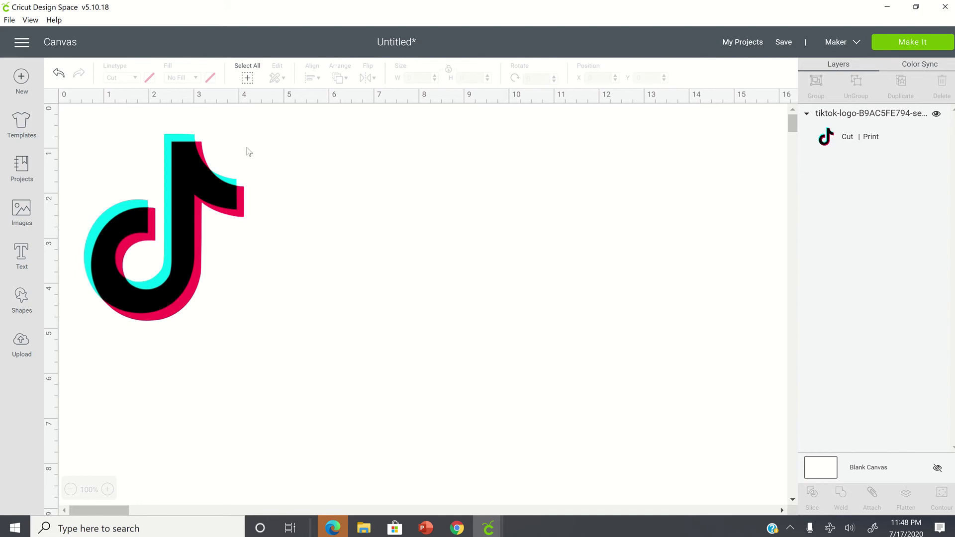
pyautogui.click(179, 220)
pyautogui.click(384, 260)
pyautogui.click(189, 253)
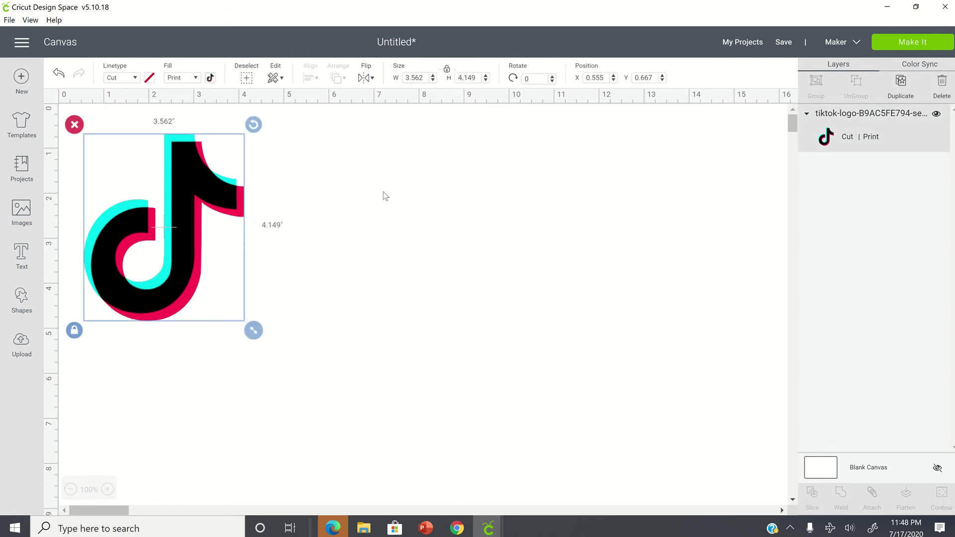
pyautogui.click(327, 207)
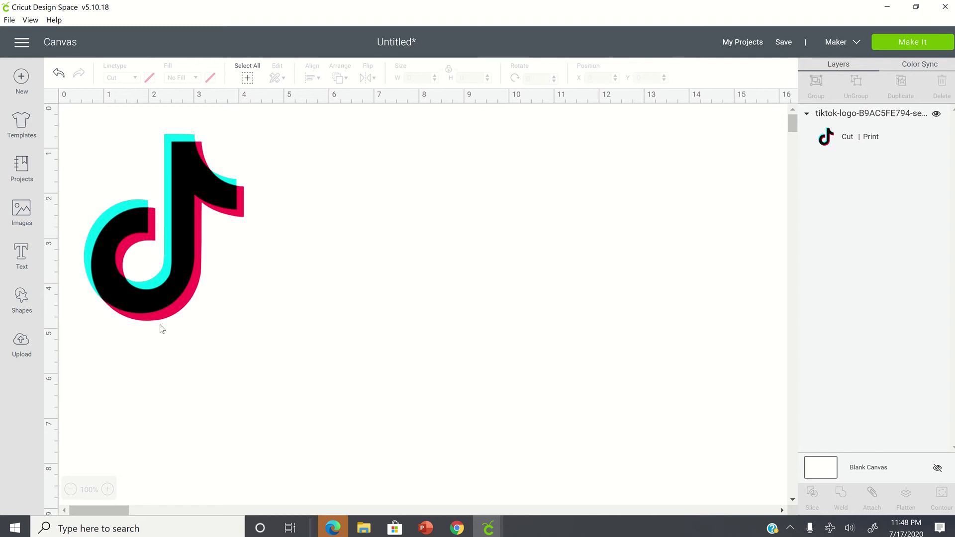
# Upload tiktok-logo-B9AC5FE794-seeklogo.com.png, searching the png folder for "tik", and set its image type to Complex.
pyautogui.click(20, 356)
pyautogui.click(253, 254)
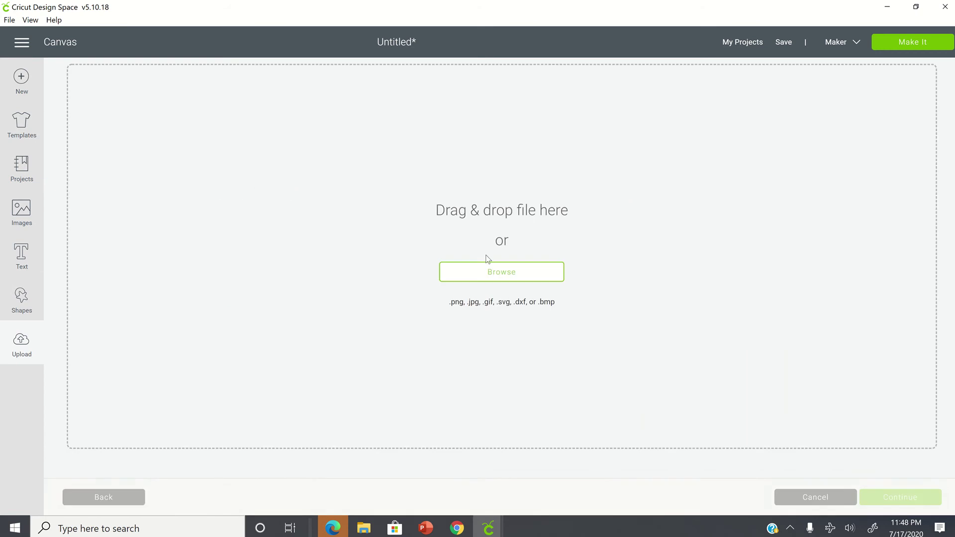
pyautogui.click(505, 271)
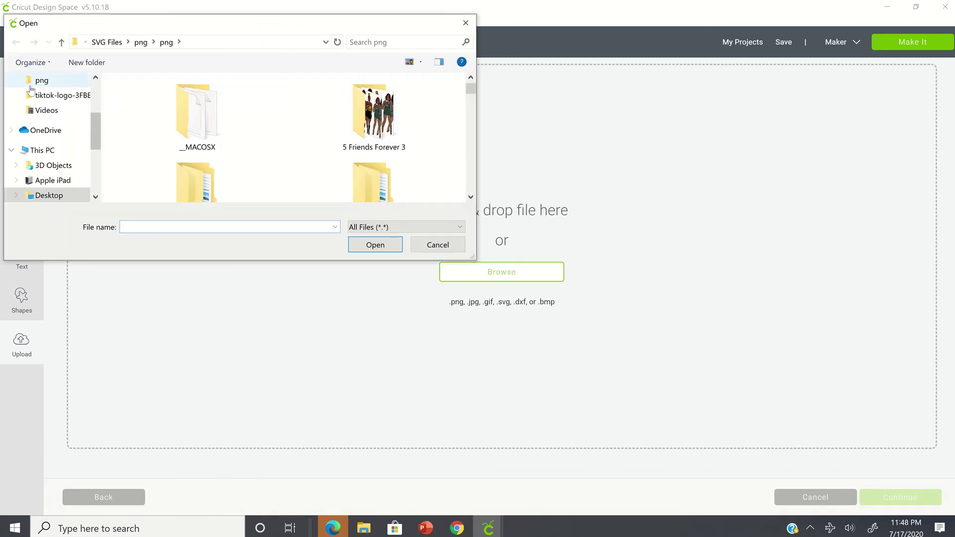
pyautogui.click(408, 42)
pyautogui.click(380, 56)
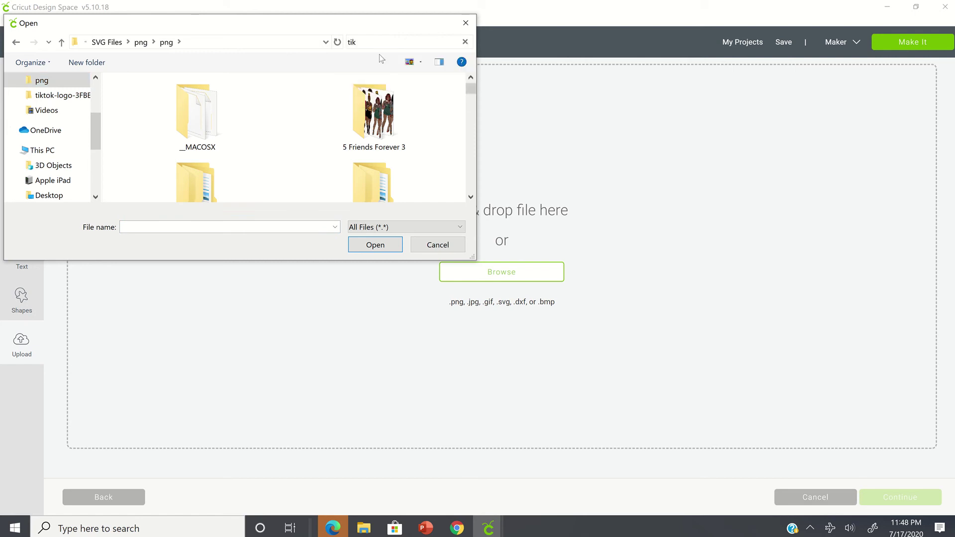
pyautogui.click(162, 106)
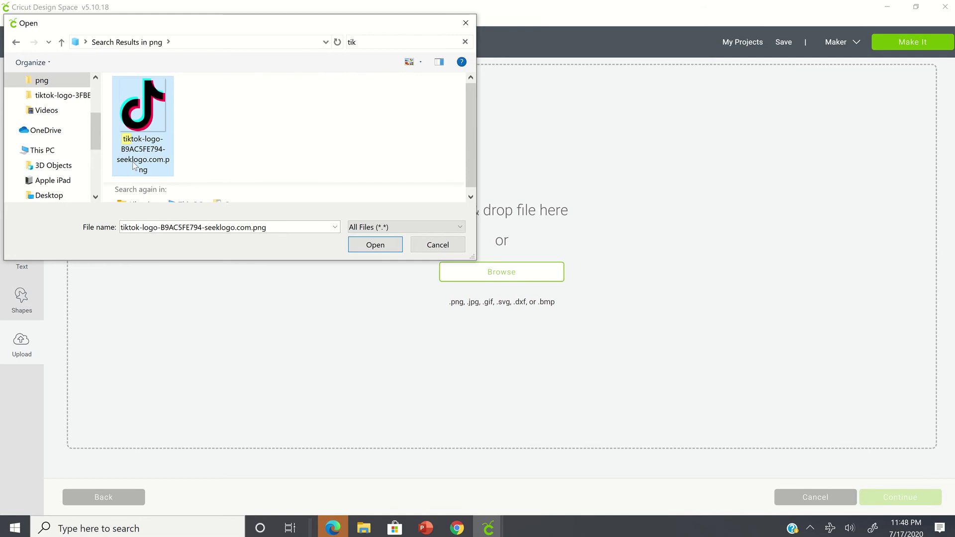
pyautogui.click(374, 246)
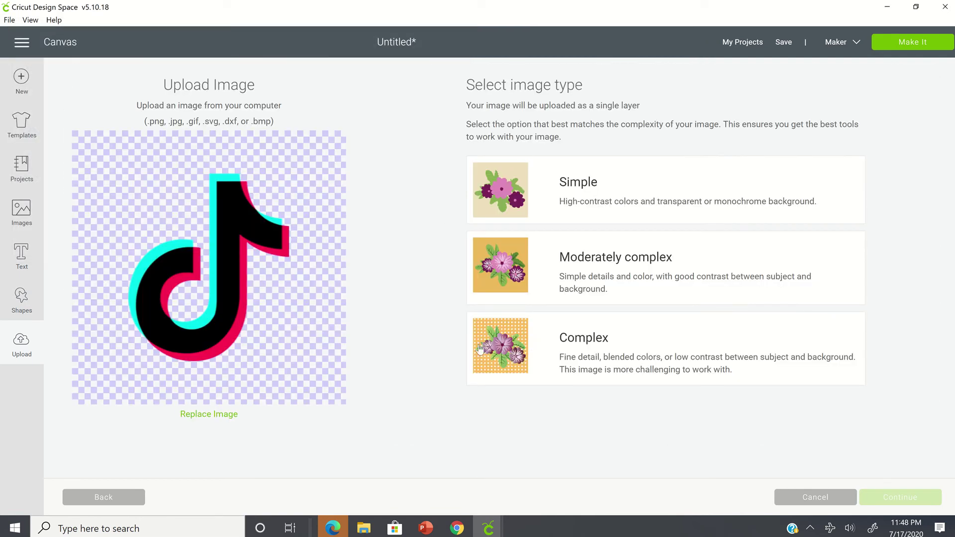
pyautogui.click(512, 348)
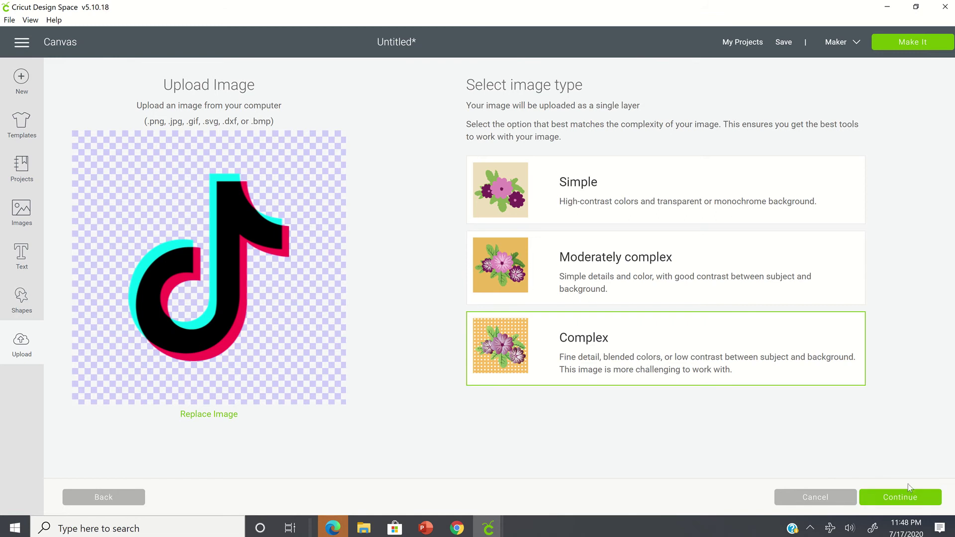
pyautogui.click(903, 497)
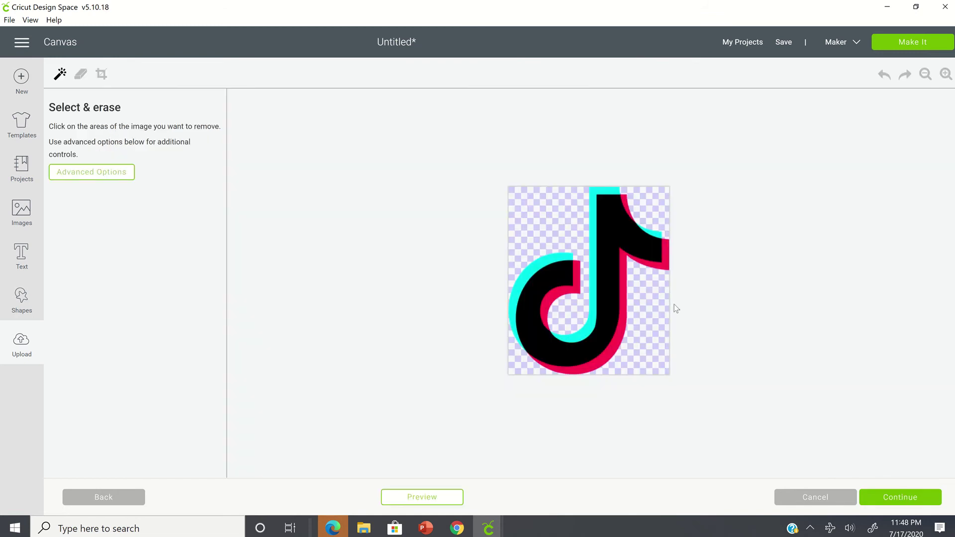
# Remove the black note body and all the red areas from the logo with Select & erase, keeping the cyan parts.
pyautogui.click(945, 75)
pyautogui.click(946, 75)
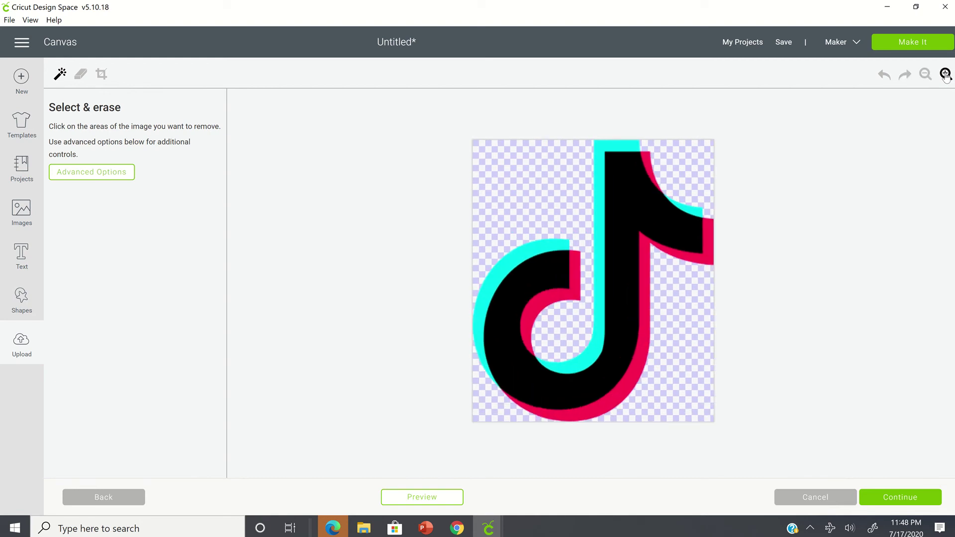
pyautogui.click(946, 75)
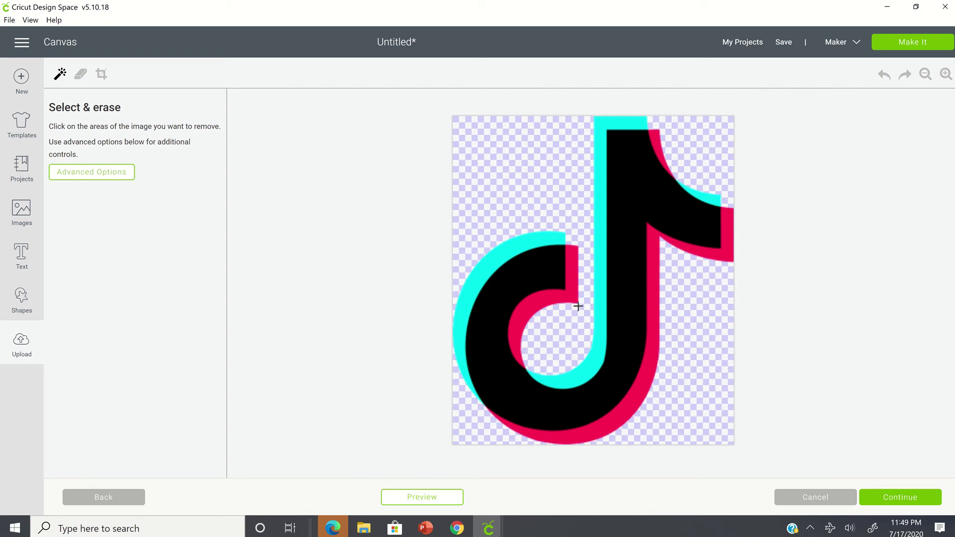
pyautogui.click(523, 268)
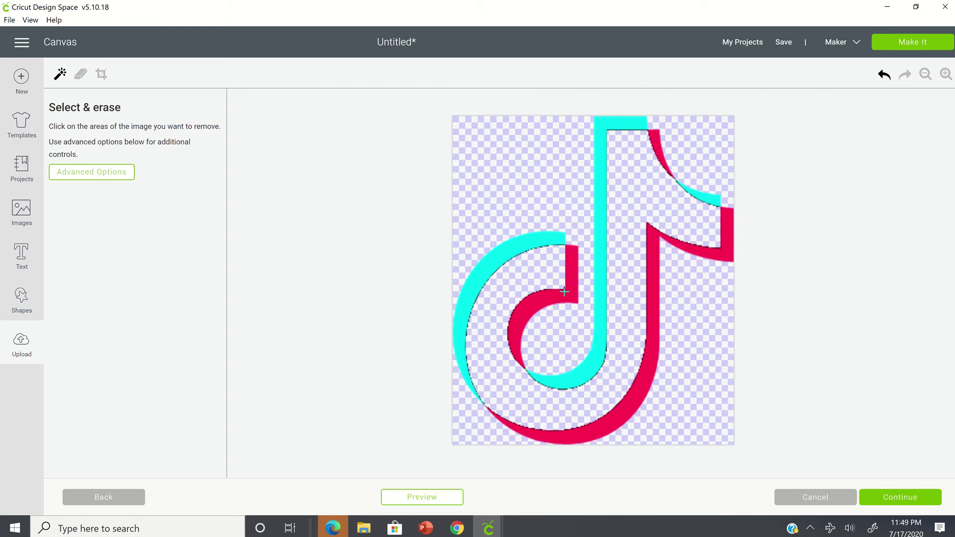
pyautogui.click(569, 298)
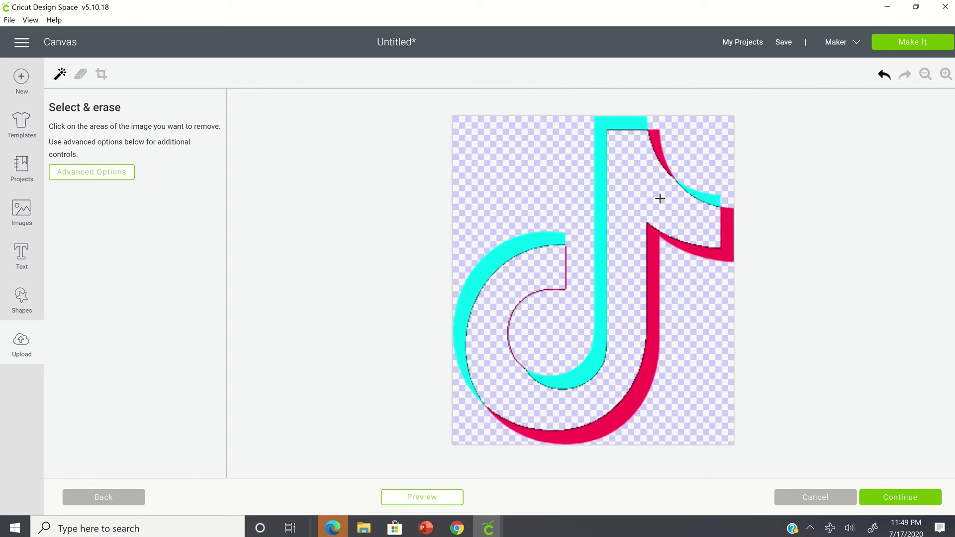
pyautogui.click(655, 139)
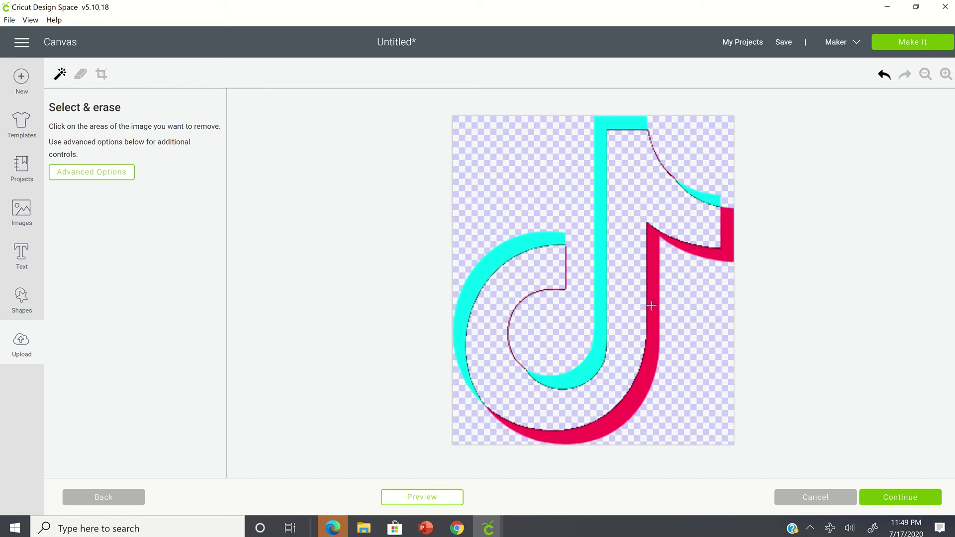
pyautogui.click(651, 305)
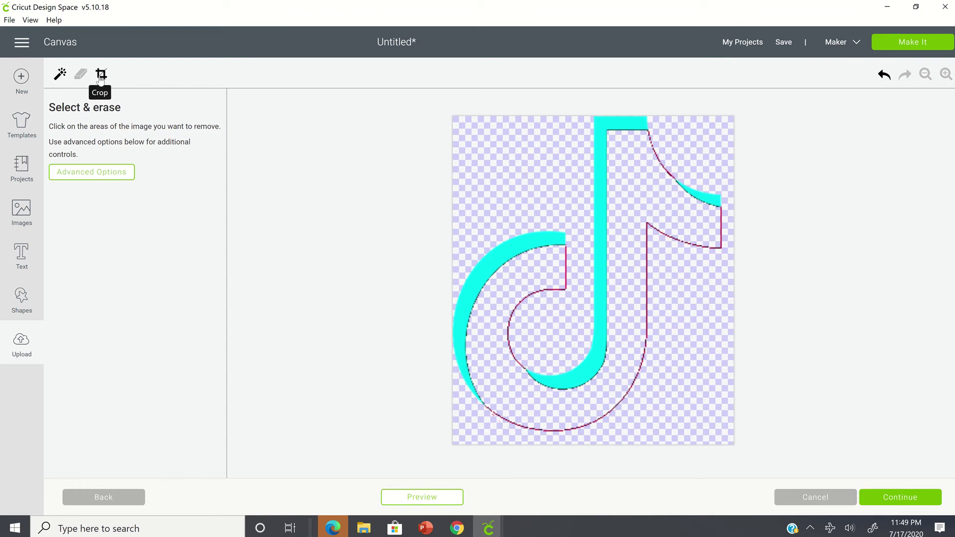
# Enlarge the eraser and erase the leftover outlines of the inner curve, the lower curve and the flag's underside.
pyautogui.click(81, 75)
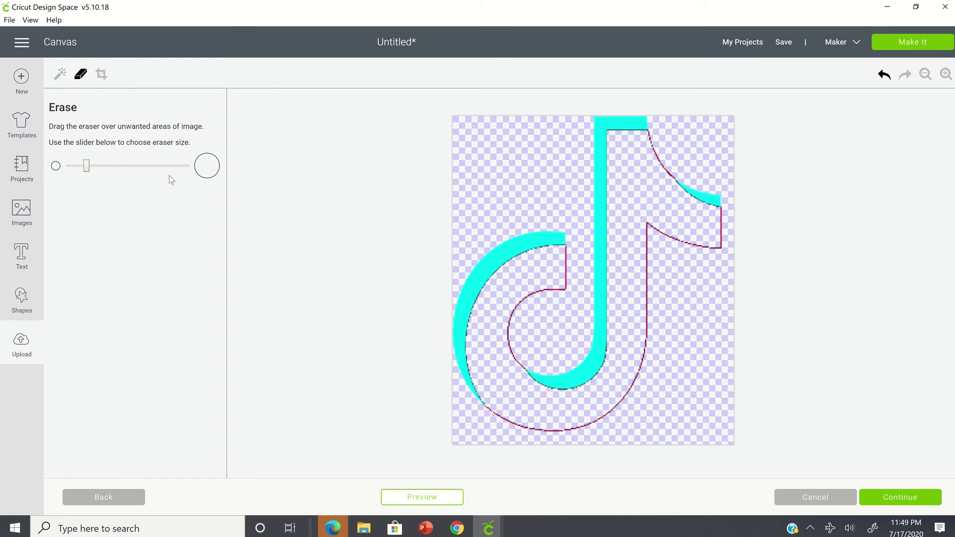
pyautogui.moveTo(89, 171)
pyautogui.mouseDown()
pyautogui.moveTo(131, 171)
pyautogui.moveTo(97, 170)
pyautogui.moveTo(114, 171)
pyautogui.mouseUp()
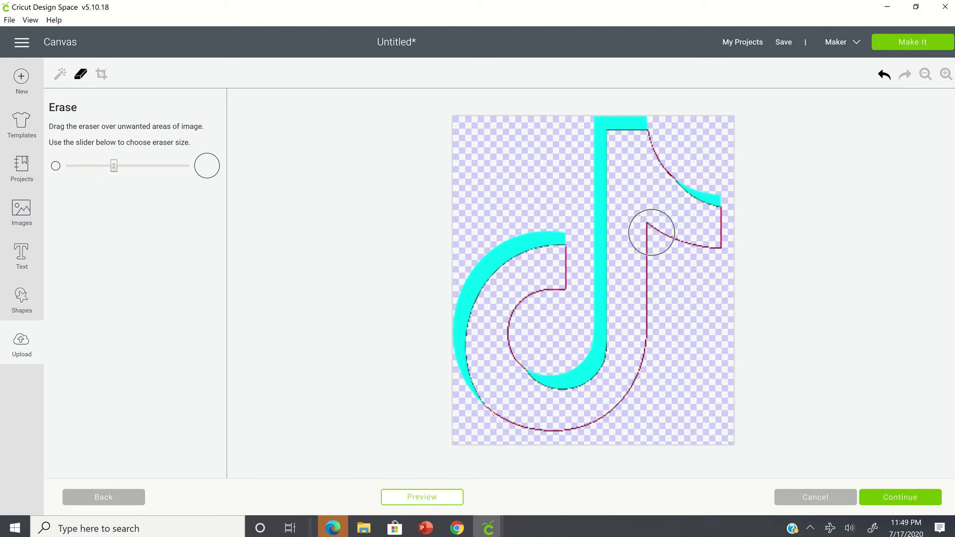
pyautogui.moveTo(558, 283)
pyautogui.mouseDown()
pyautogui.moveTo(561, 260)
pyautogui.moveTo(565, 283)
pyautogui.moveTo(519, 298)
pyautogui.moveTo(513, 353)
pyautogui.mouseUp()
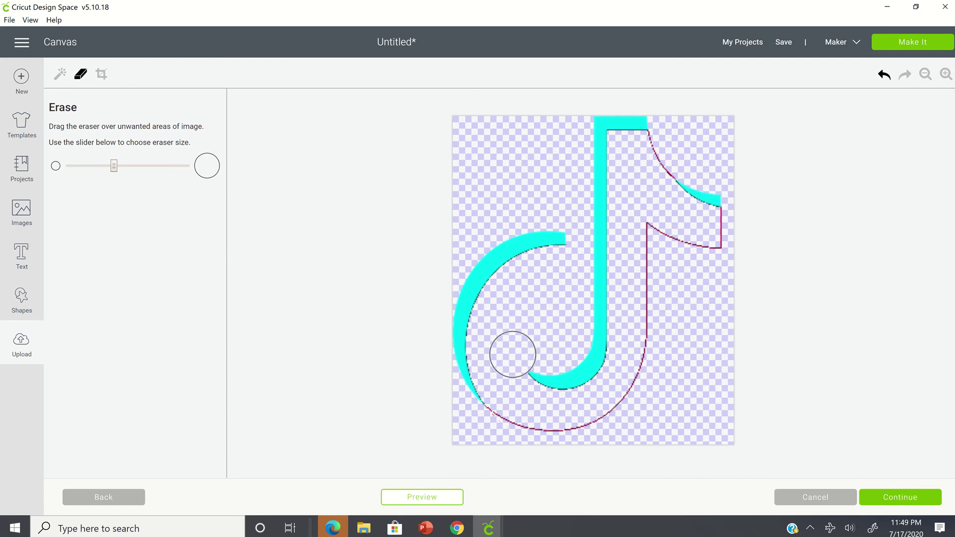
pyautogui.moveTo(490, 428)
pyautogui.mouseDown()
pyautogui.moveTo(503, 421)
pyautogui.moveTo(516, 437)
pyautogui.moveTo(569, 427)
pyautogui.moveTo(624, 394)
pyautogui.moveTo(647, 330)
pyautogui.moveTo(640, 239)
pyautogui.moveTo(700, 244)
pyautogui.moveTo(714, 232)
pyautogui.mouseUp()
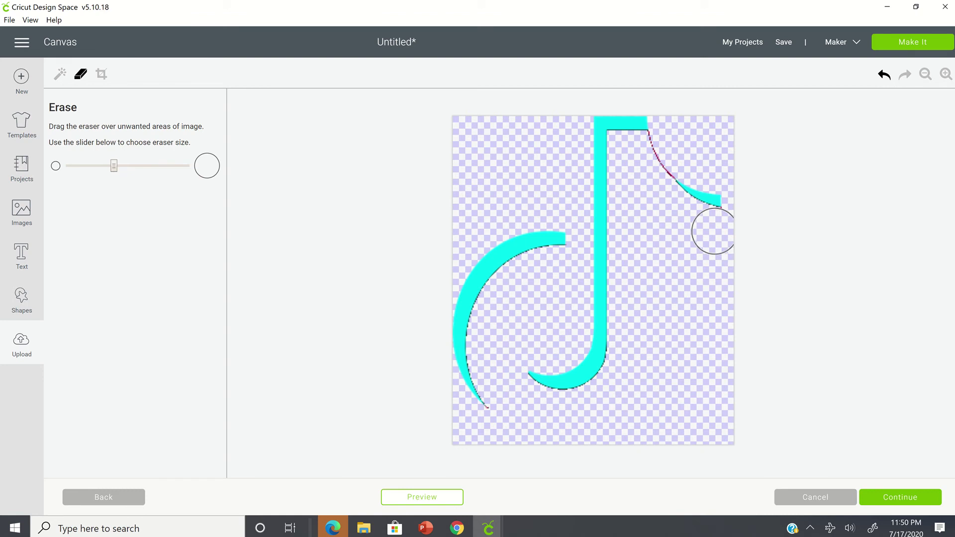
# Shrink the eraser, erase the thin red line between the stem's top and the small cyan flag piece, and accept the cleaned image.
pyautogui.click(72, 166)
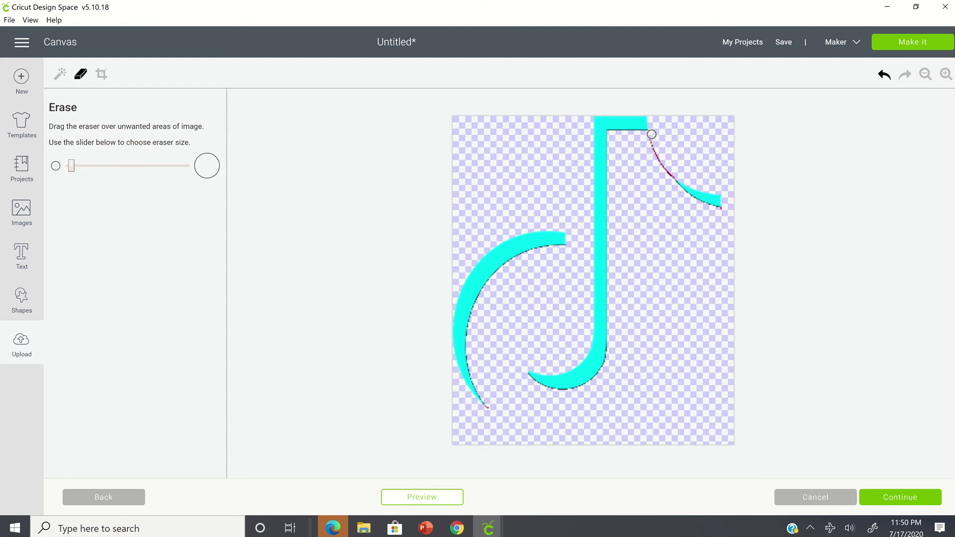
pyautogui.moveTo(652, 135); pyautogui.dragTo(673, 177)
pyautogui.click(923, 498)
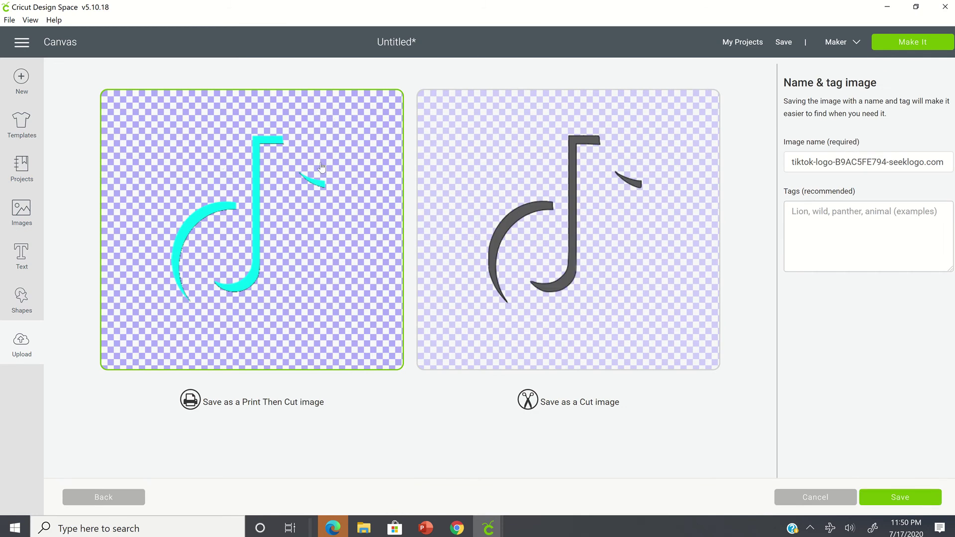
# Save the cleaned image as a Cut image named tiktok-logo-1.
pyautogui.click(552, 173)
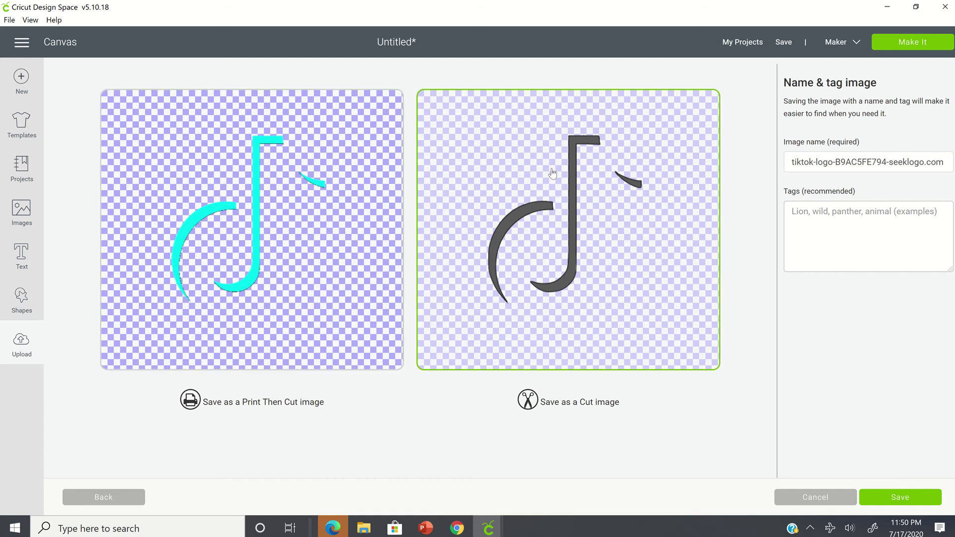
pyautogui.click(793, 166)
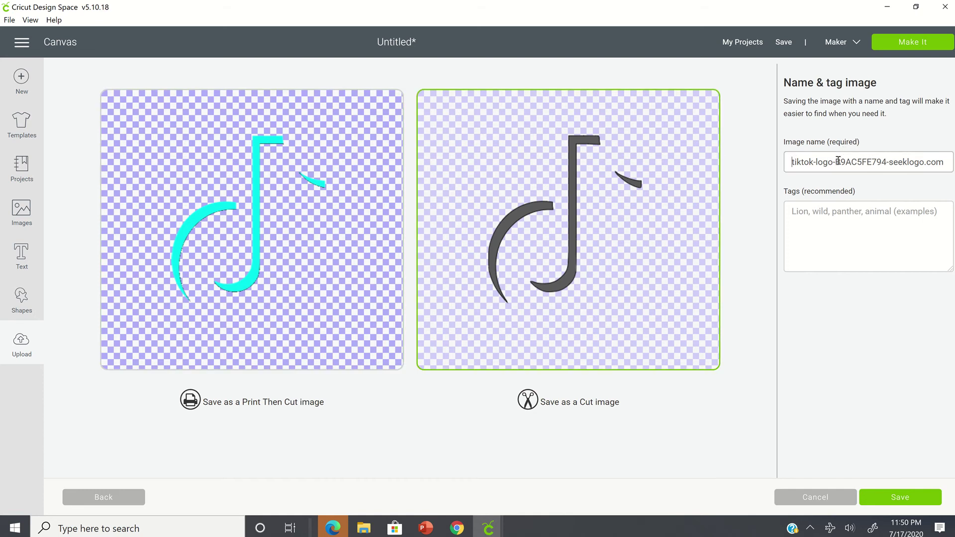
pyautogui.moveTo(945, 162); pyautogui.dragTo(836, 156)
pyautogui.write('1')
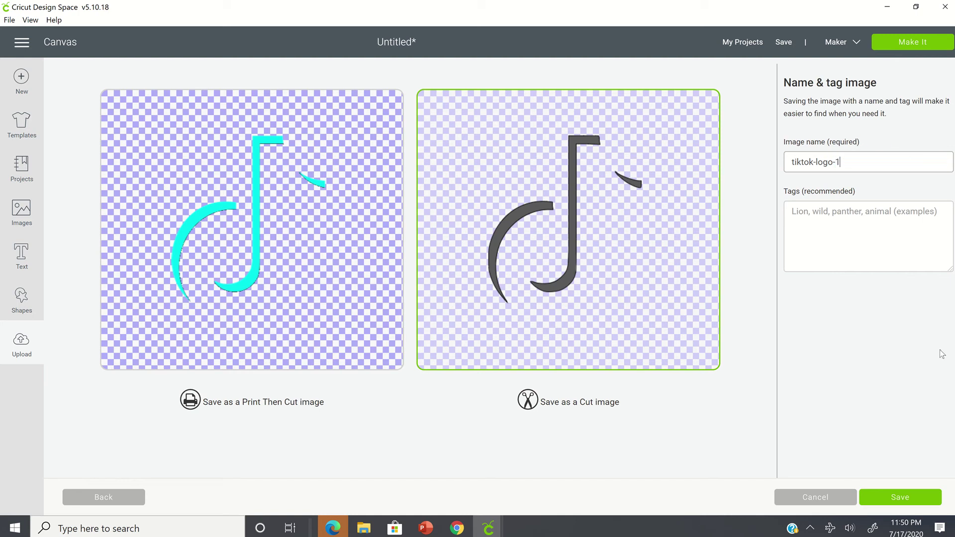
pyautogui.click(892, 495)
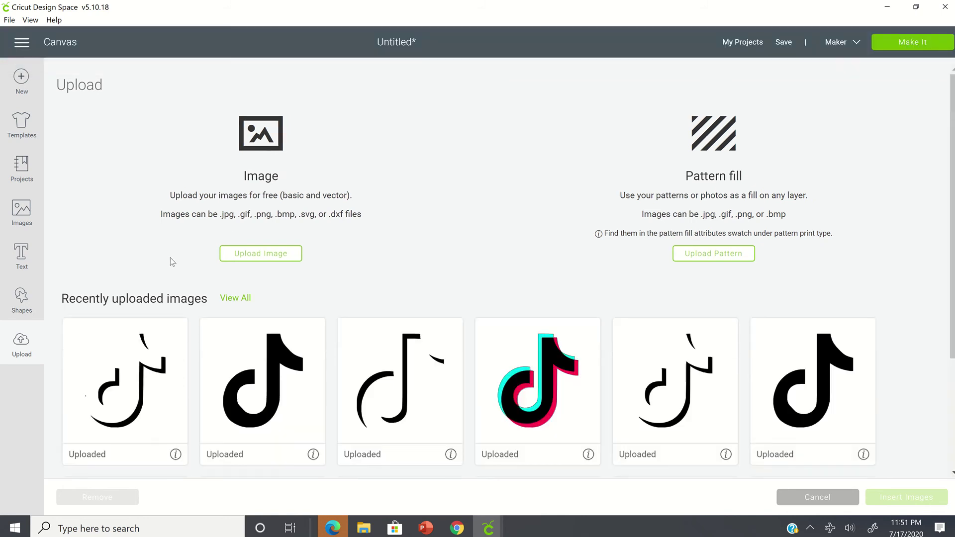
# Insert the first recently uploaded image, the note's inner and lower shadow pieces, and place it beside the full-colour logo.
pyautogui.click(164, 358)
pyautogui.click(912, 502)
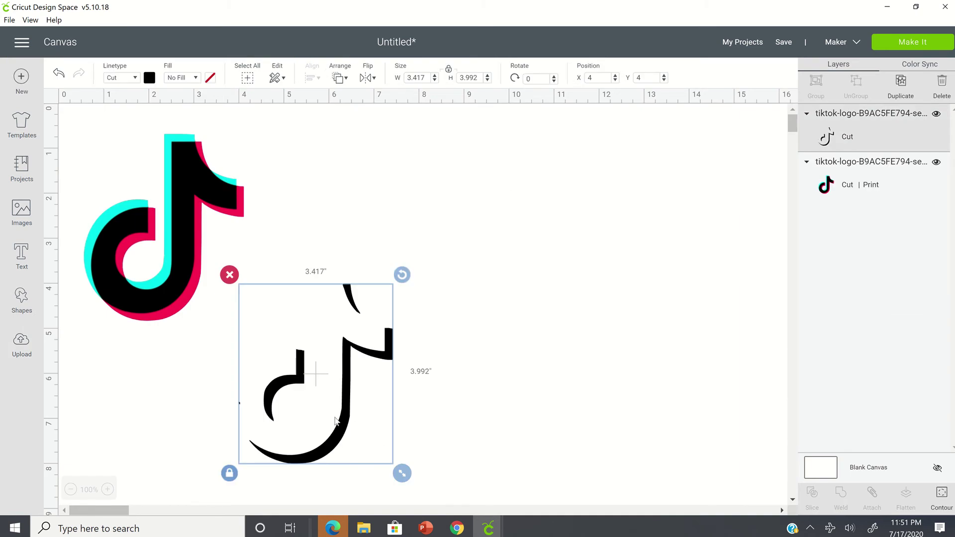
pyautogui.moveTo(352, 430); pyautogui.dragTo(396, 290)
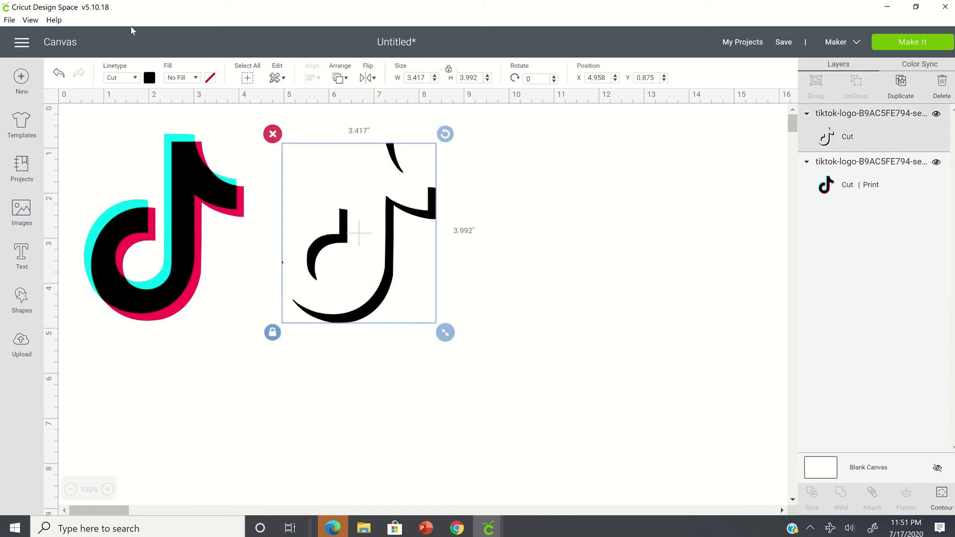
# Recolour the inserted shadow pieces turquoise with a custom material colour and move them farther away from the full-colour logo.
pyautogui.click(150, 78)
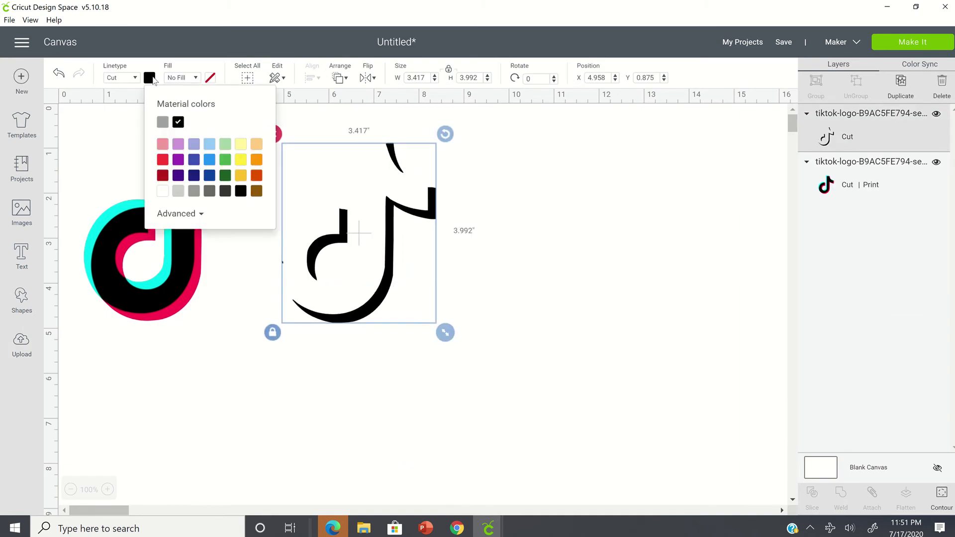
pyautogui.click(180, 215)
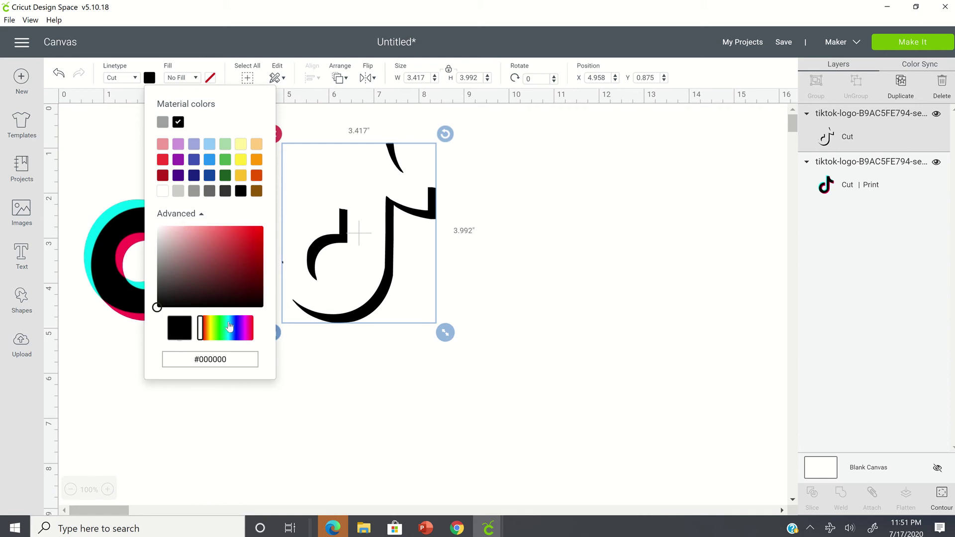
pyautogui.click(229, 329)
pyautogui.moveTo(229, 326); pyautogui.dragTo(227, 323)
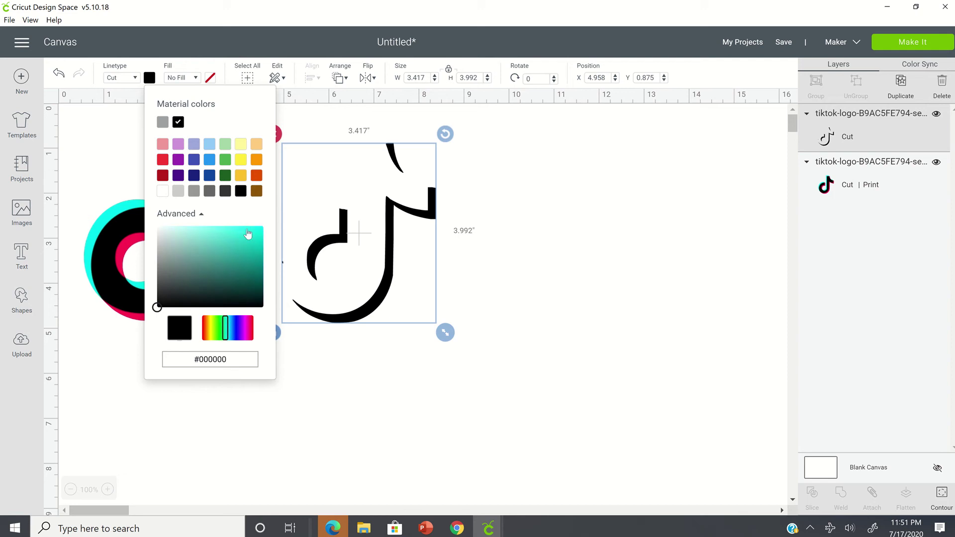
pyautogui.click(248, 233)
pyautogui.click(596, 317)
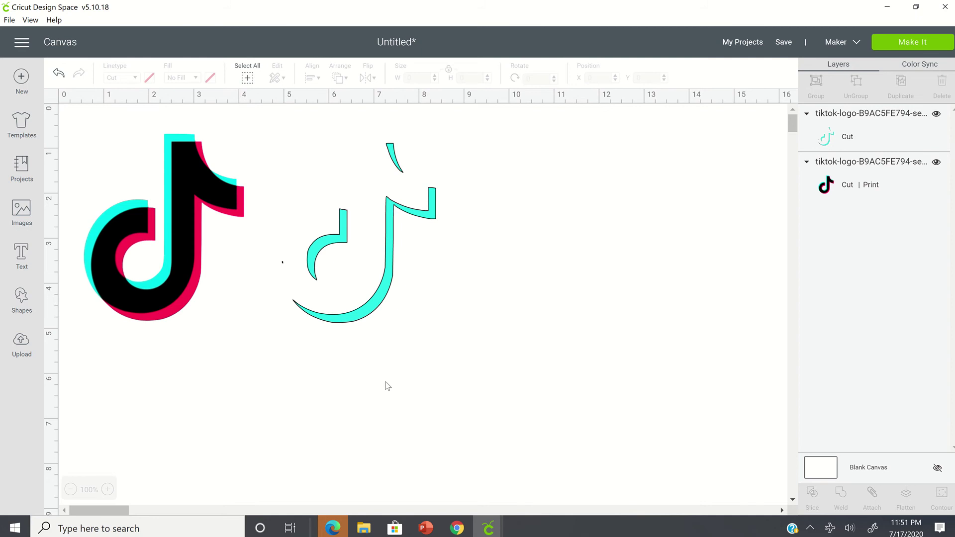
pyautogui.moveTo(372, 254); pyautogui.dragTo(484, 285)
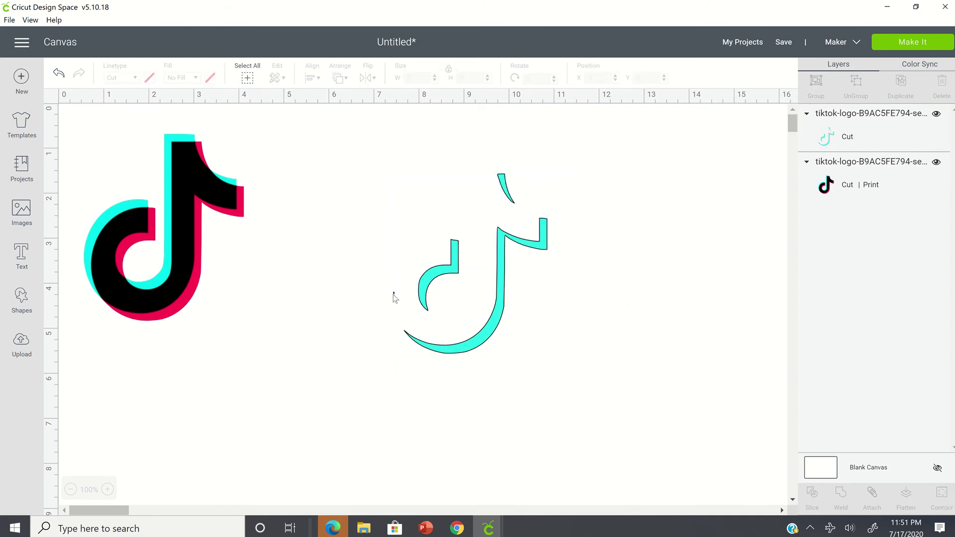
# Add a circle, shrink it to about 0.375 by 0.472 in, and place it over the stray dot beside the turquoise pieces.
pyautogui.click(22, 305)
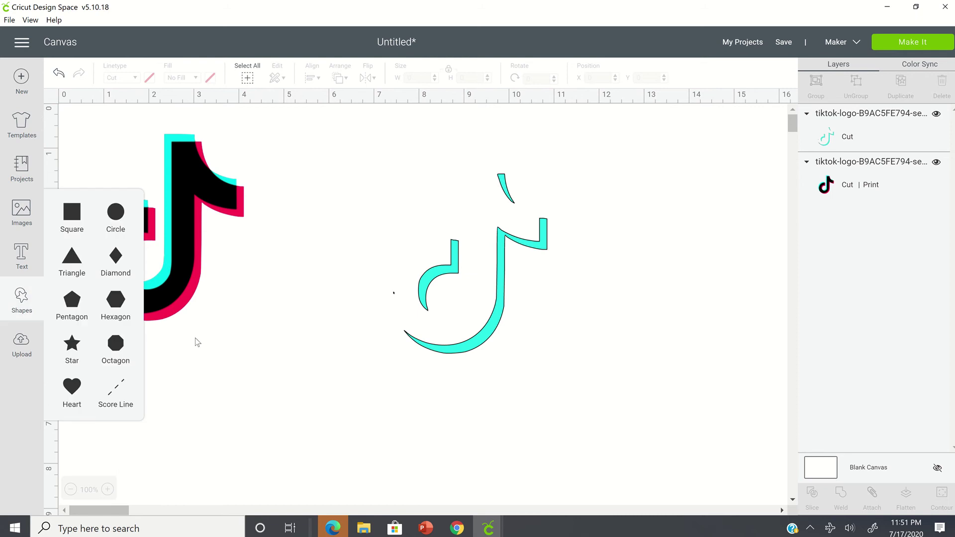
pyautogui.click(119, 213)
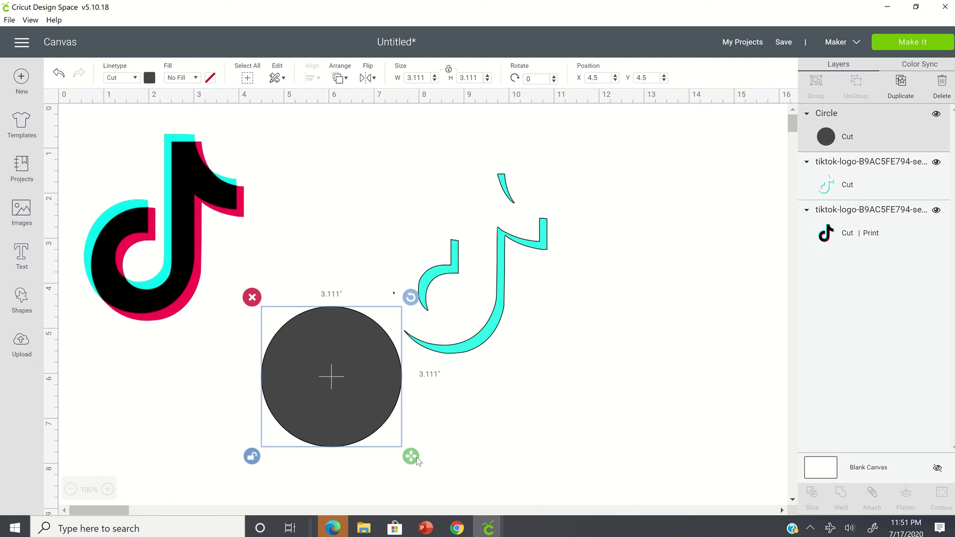
pyautogui.moveTo(402, 442); pyautogui.dragTo(290, 342)
pyautogui.click(305, 315)
pyautogui.moveTo(330, 309); pyautogui.dragTo(396, 304)
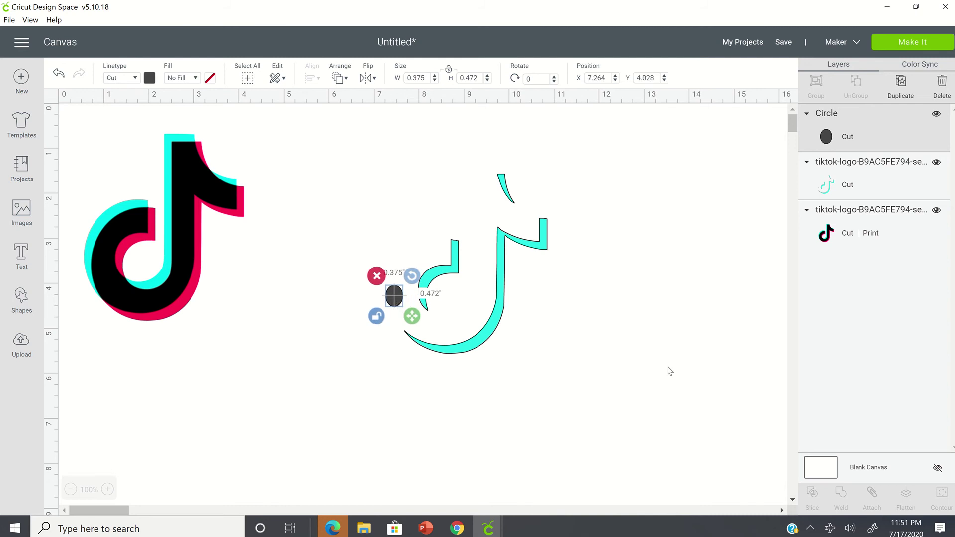
# Slice the turquoise pieces with the circle and move the cleaned turquoise result away from the stray dot.
pyautogui.click(667, 374)
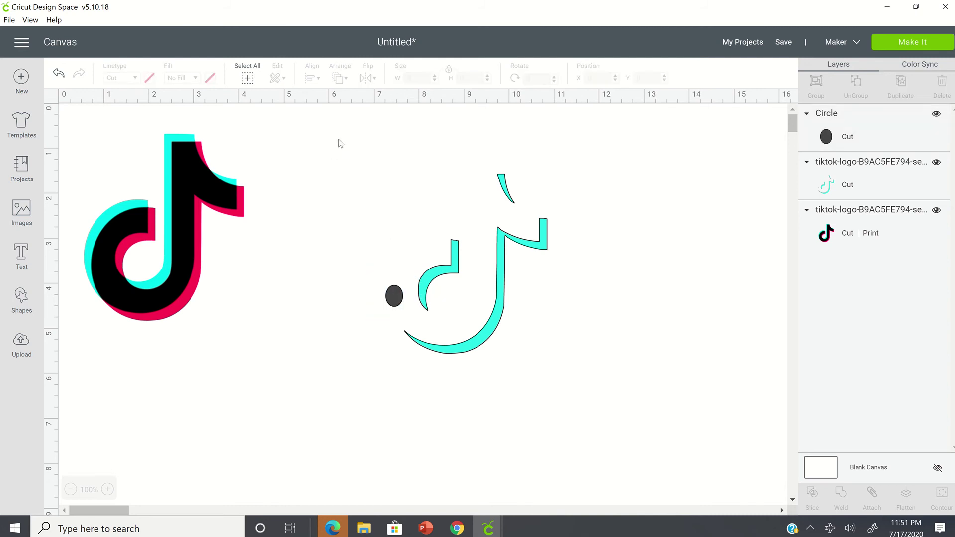
pyautogui.moveTo(336, 132); pyautogui.dragTo(571, 392)
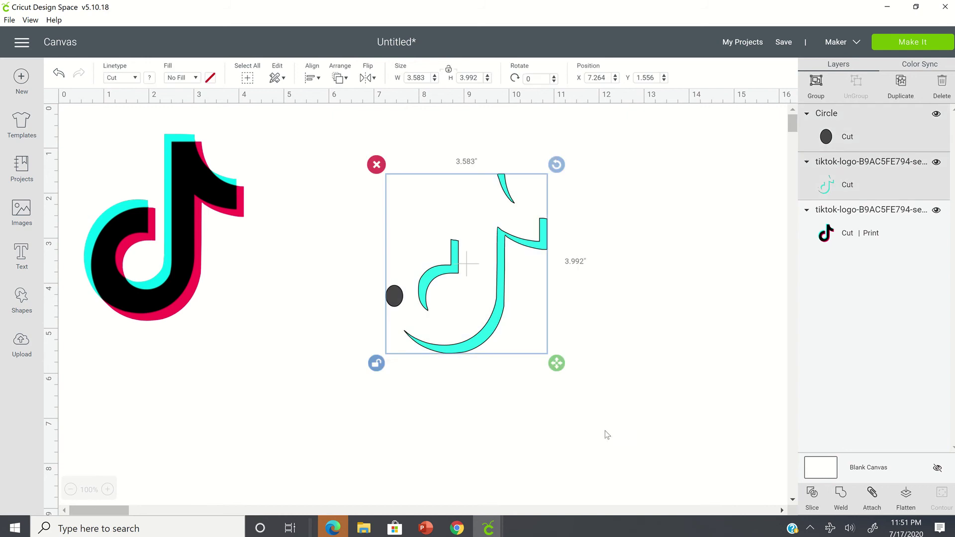
pyautogui.click(812, 507)
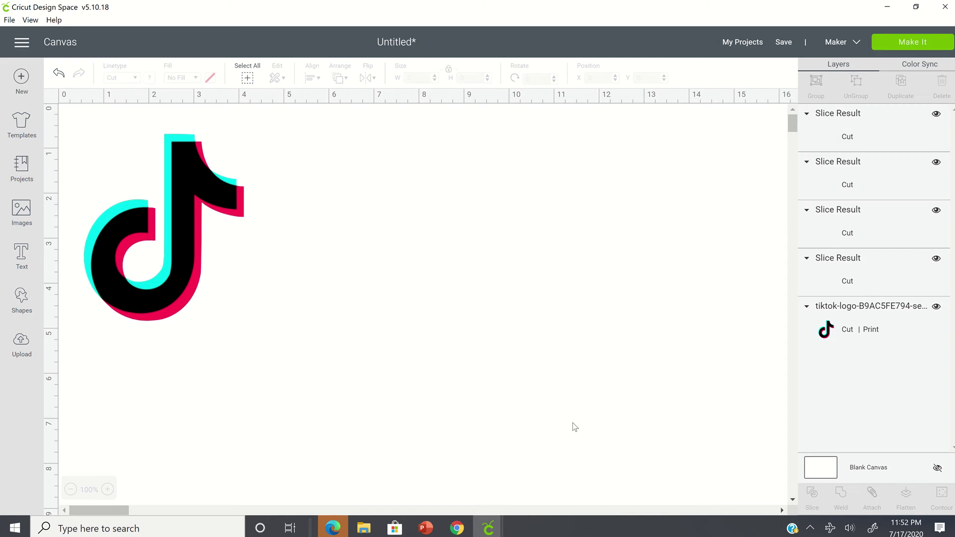
pyautogui.moveTo(477, 271); pyautogui.dragTo(552, 271)
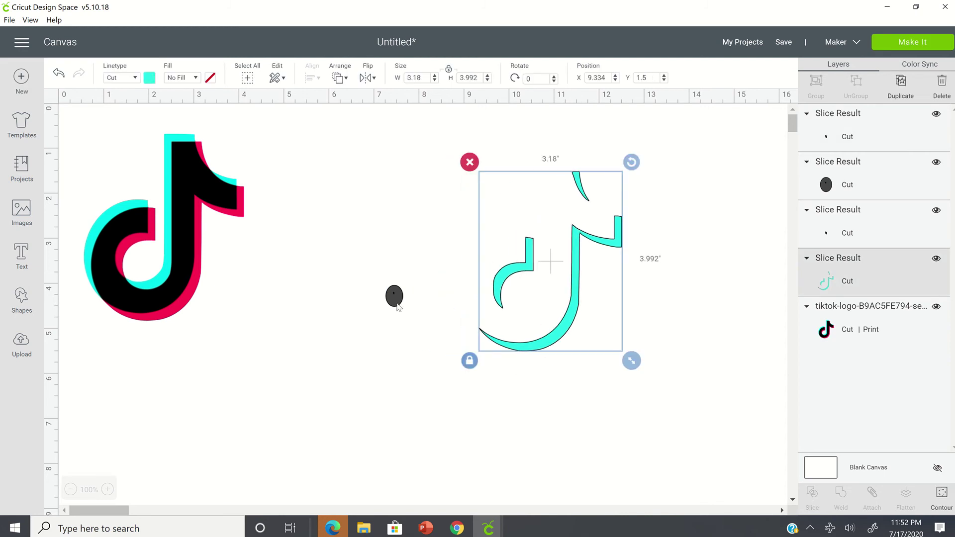
# Delete the leftover circle and dot slice results, and place the turquoise pieces close beside the full-colour logo.
pyautogui.click(368, 319)
pyautogui.moveTo(366, 263); pyautogui.dragTo(426, 342)
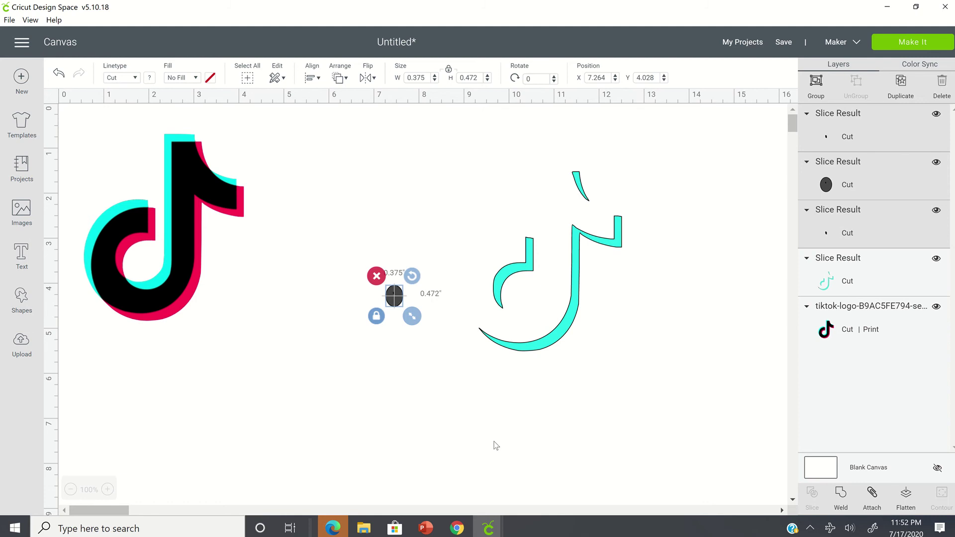
pyautogui.press('Delete')
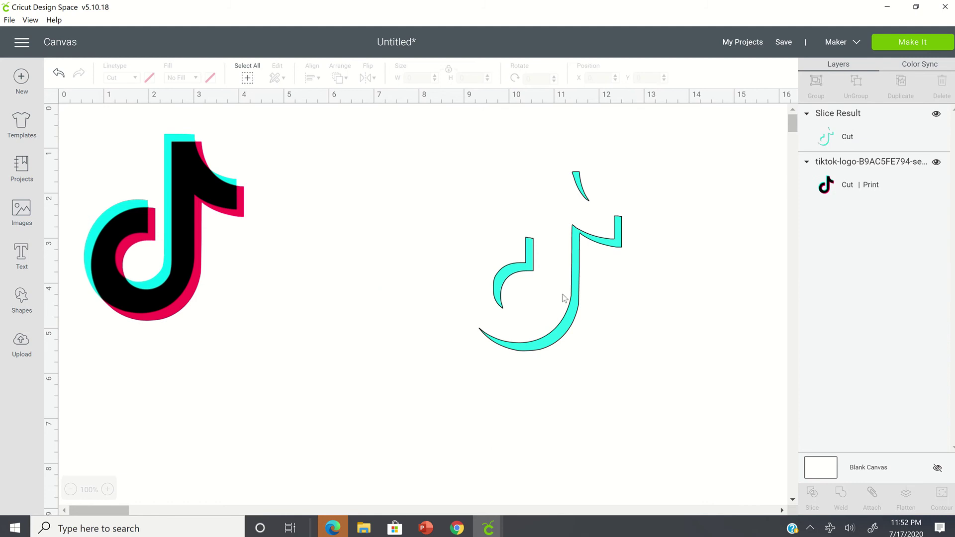
pyautogui.moveTo(575, 329); pyautogui.dragTo(353, 309)
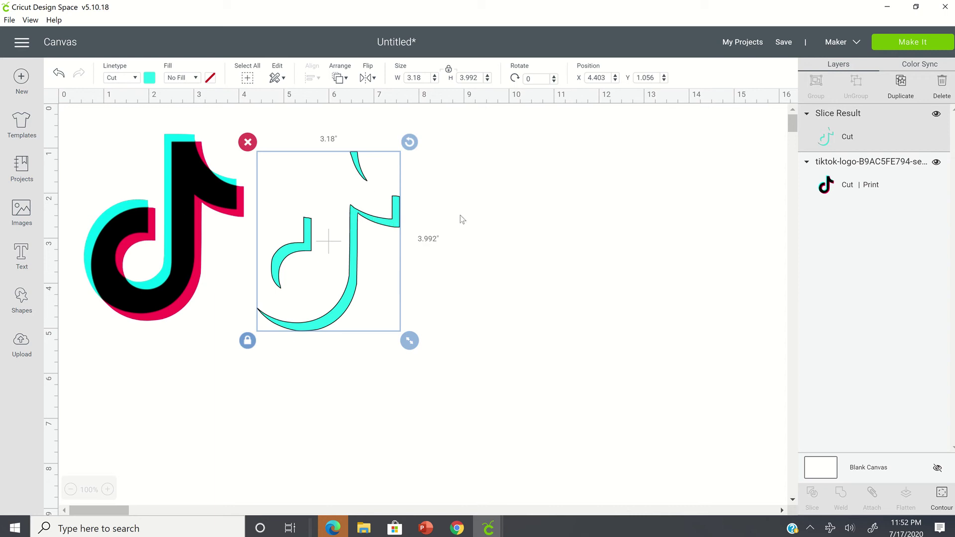
pyautogui.click(311, 187)
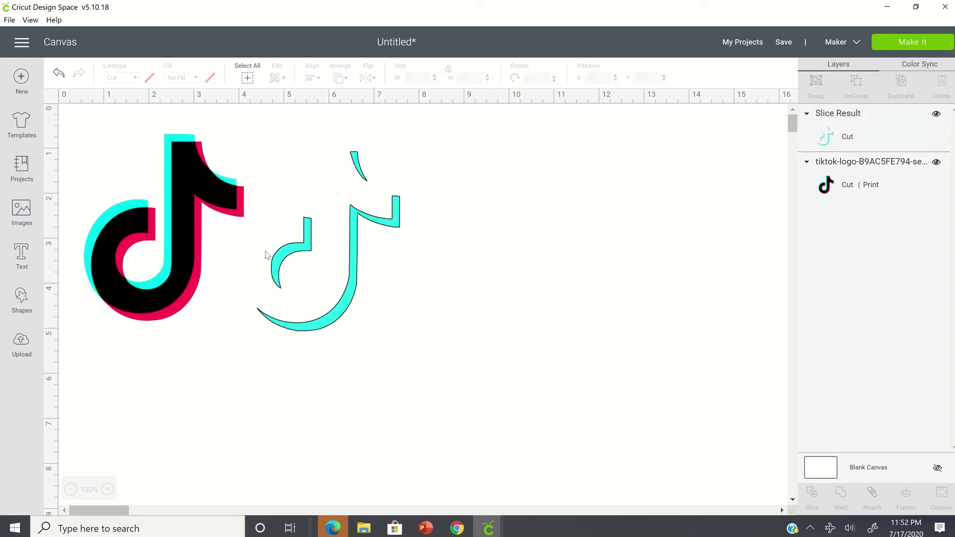
# Upload tiktok-logo-B9AC5FE794-seeklogo.com.png from the png folder, using the search term tik, as a Complex image.
pyautogui.click(23, 352)
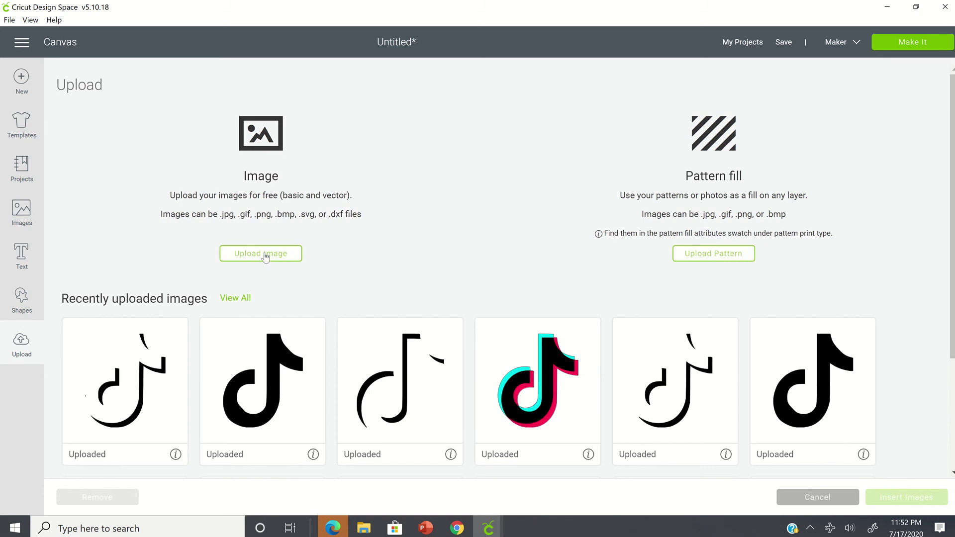
pyautogui.click(265, 260)
pyautogui.click(430, 149)
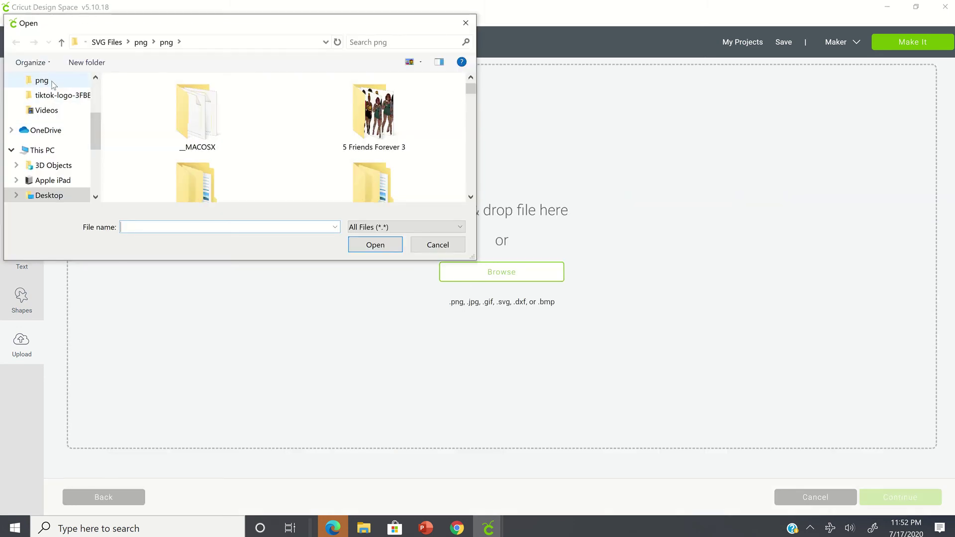
pyautogui.click(53, 81)
pyautogui.click(377, 42)
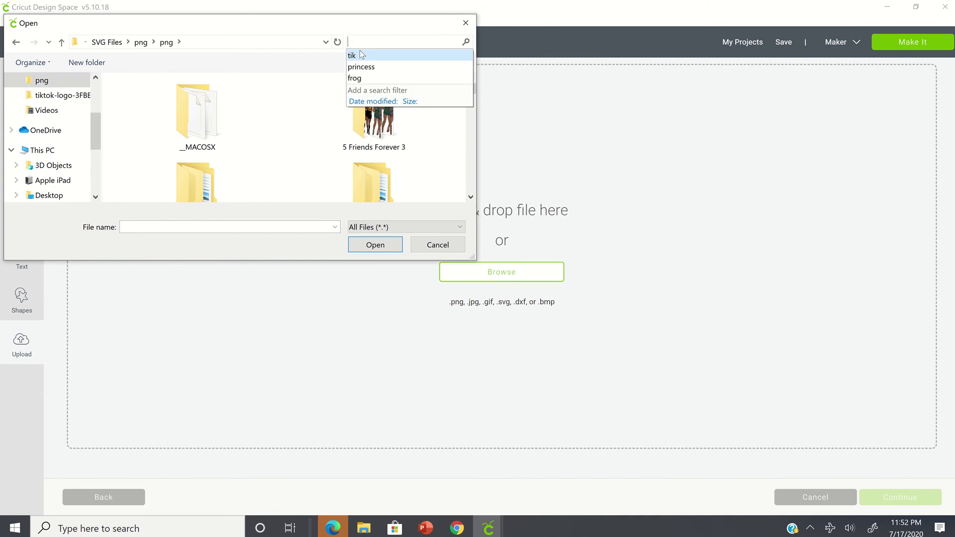
pyautogui.click(360, 52)
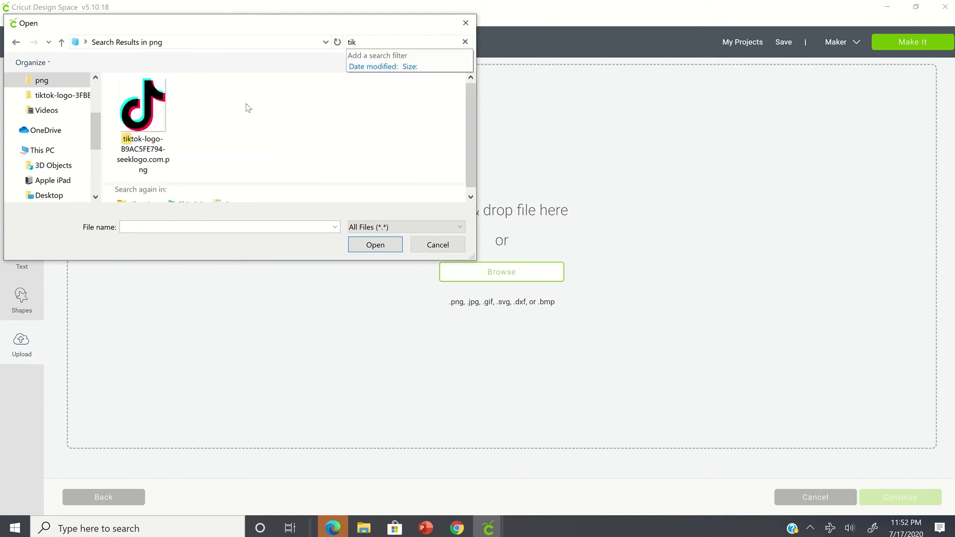
pyautogui.click(138, 117)
pyautogui.click(380, 251)
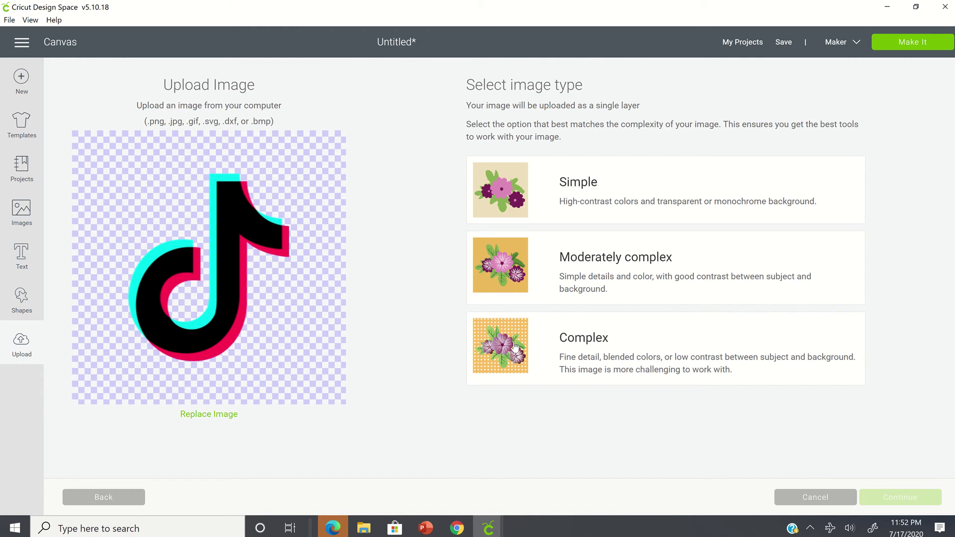
pyautogui.click(516, 347)
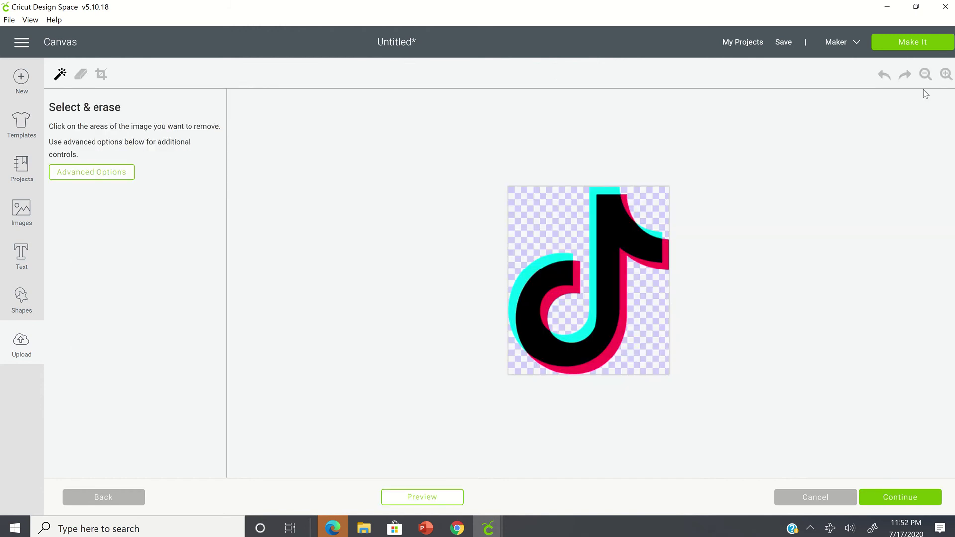
# Erase all turquoise and red areas around the note so that only the black note shape is kept.
pyautogui.click(946, 74)
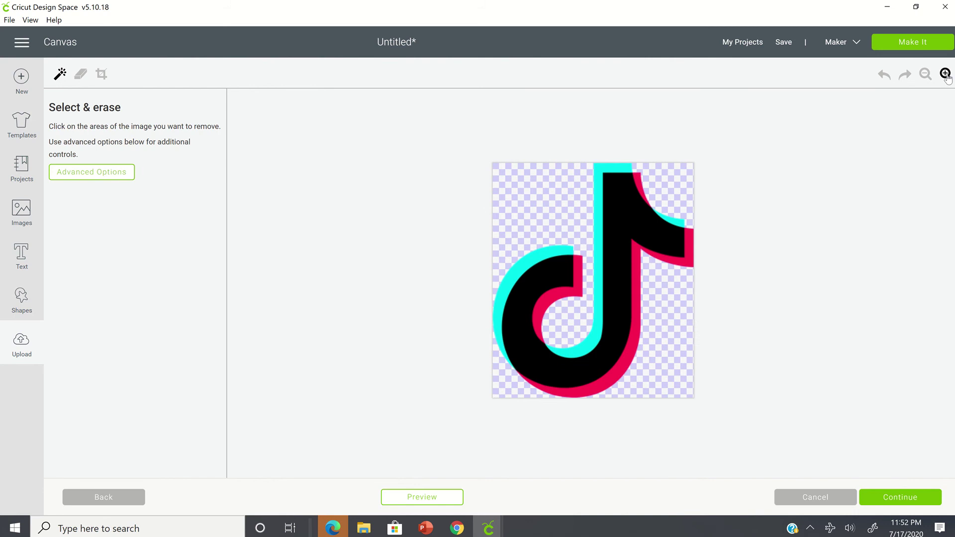
pyautogui.click(945, 74)
pyautogui.click(945, 74)
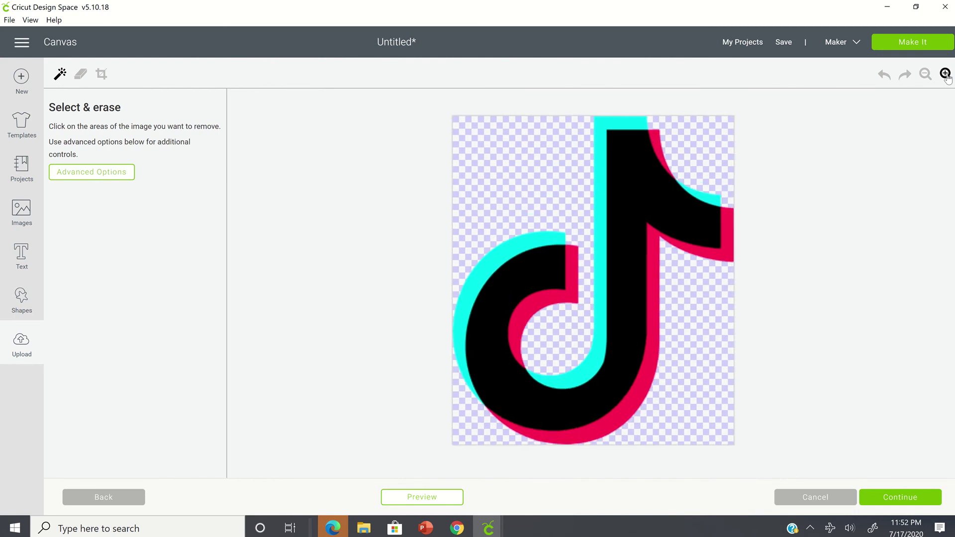
pyautogui.click(604, 123)
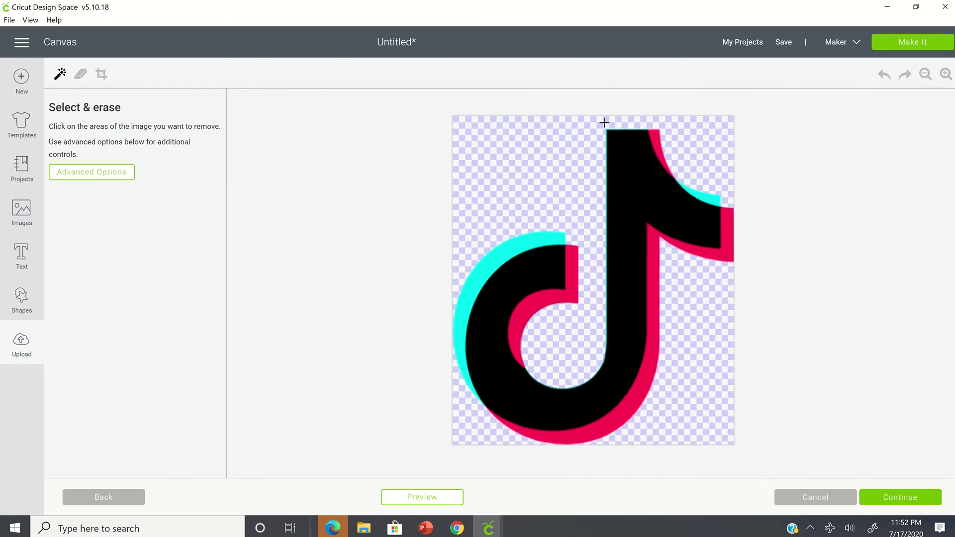
pyautogui.click(541, 233)
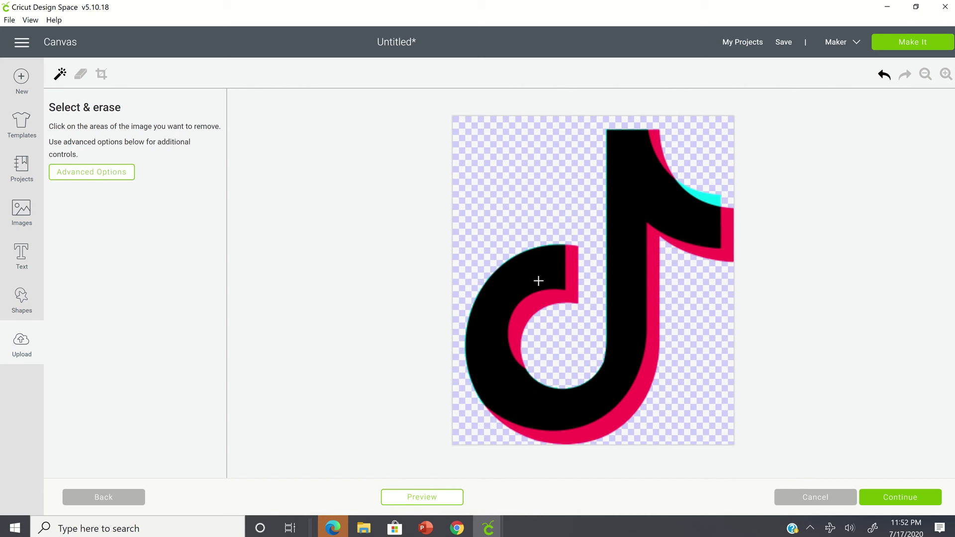
pyautogui.click(558, 301)
pyautogui.click(597, 433)
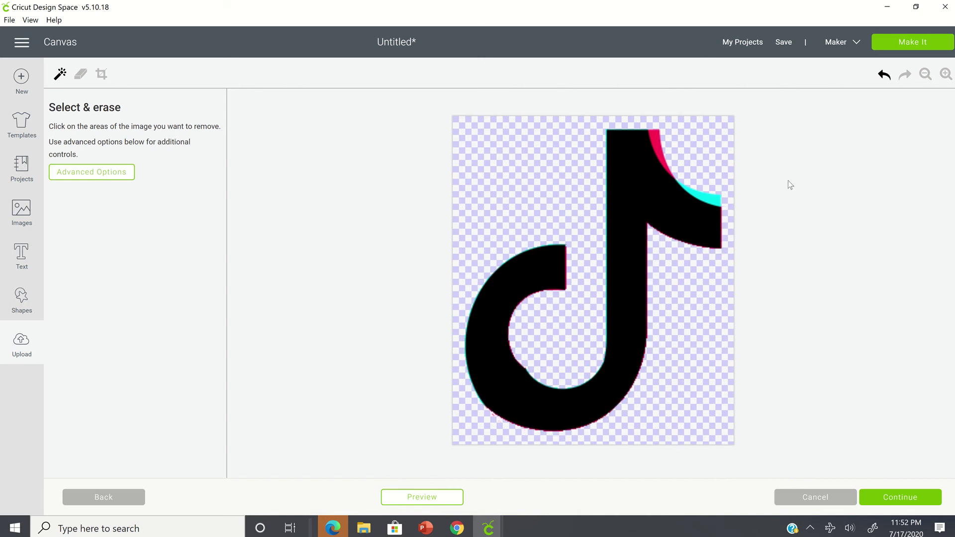
pyautogui.click(653, 138)
pyautogui.click(710, 194)
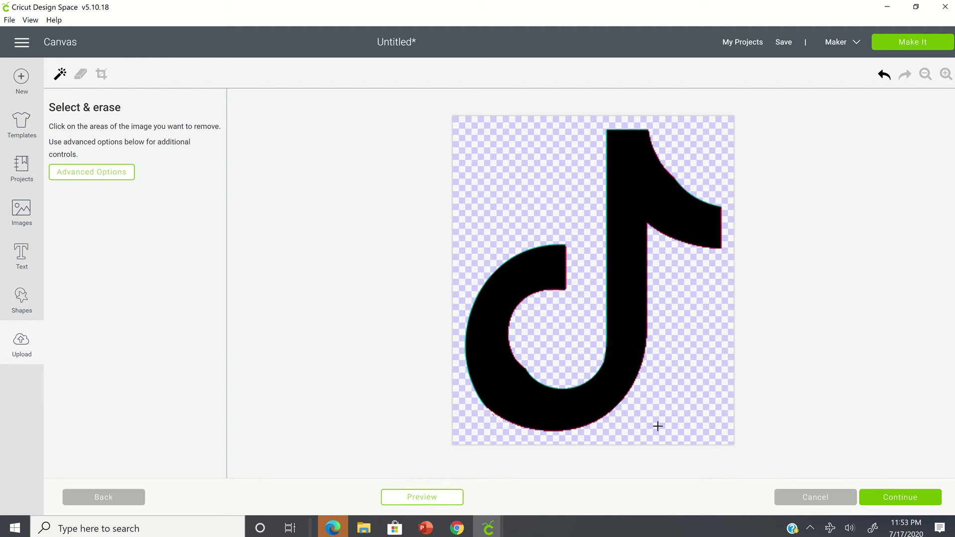
# Save the black note as a Cut image named tiktok-logo-2.
pyautogui.click(932, 503)
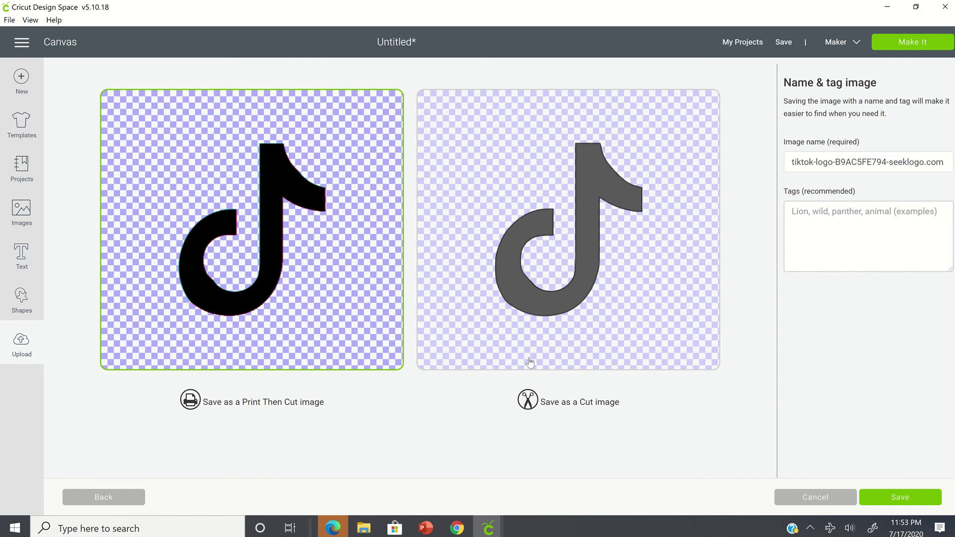
pyautogui.click(501, 113)
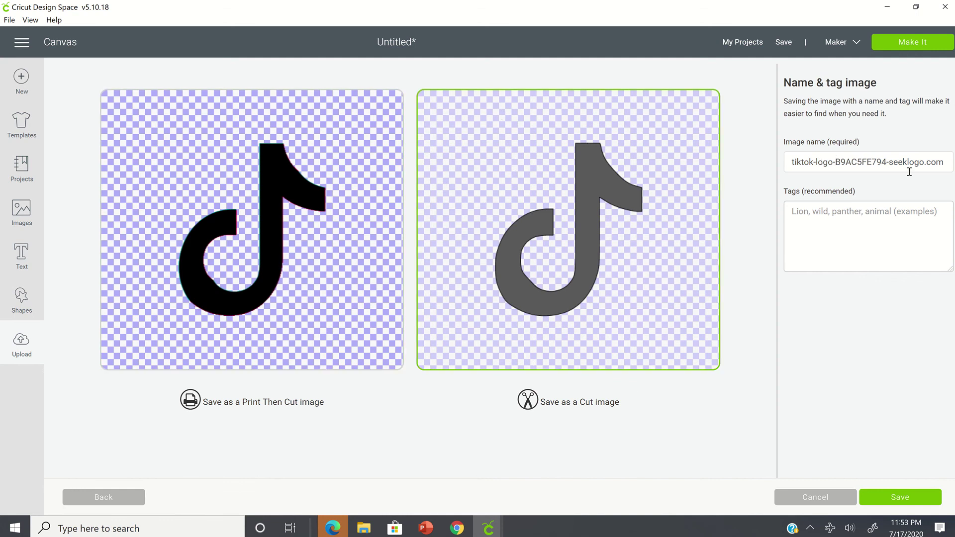
pyautogui.click(947, 161)
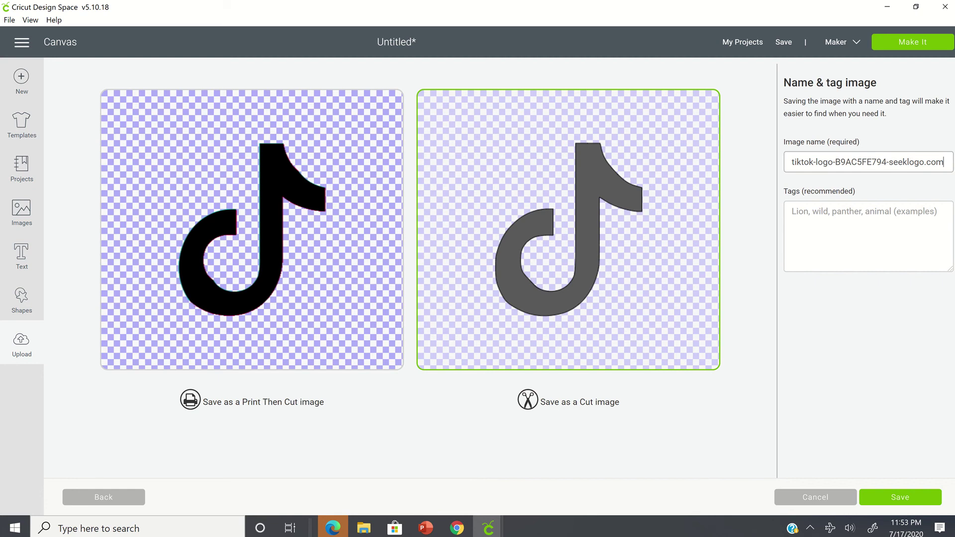
pyautogui.press('BackSpace')
pyautogui.press('BackSpace')
pyautogui.press('BackSpace')
pyautogui.press('BackSpace')
pyautogui.press('BackSpace')
pyautogui.press('BackSpace')
pyautogui.press('BackSpace')
pyautogui.press('BackSpace')
pyautogui.press('BackSpace')
pyautogui.press('BackSpace')
pyautogui.press('BackSpace')
pyautogui.press('BackSpace')
pyautogui.press('BackSpace')
pyautogui.press('BackSpace')
pyautogui.press('BackSpace')
pyautogui.press('BackSpace')
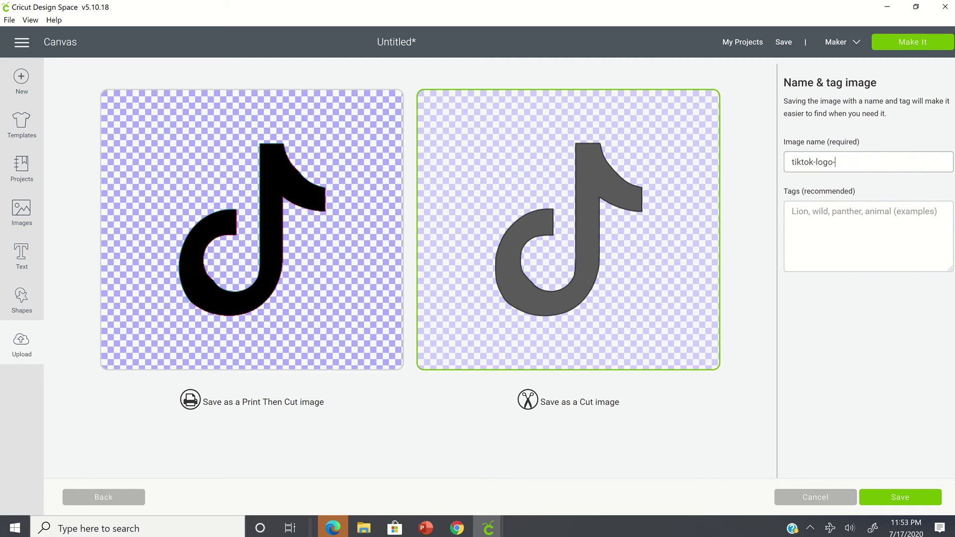
pyautogui.write('2')
pyautogui.click(866, 502)
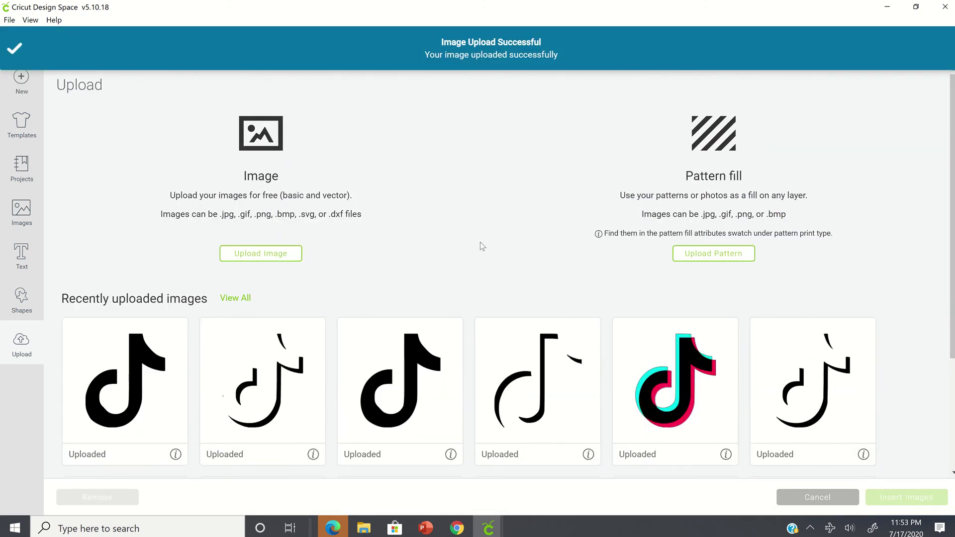
# Insert the newly uploaded black note and align it over the turquoise pieces to match the full-colour logo.
pyautogui.click(137, 401)
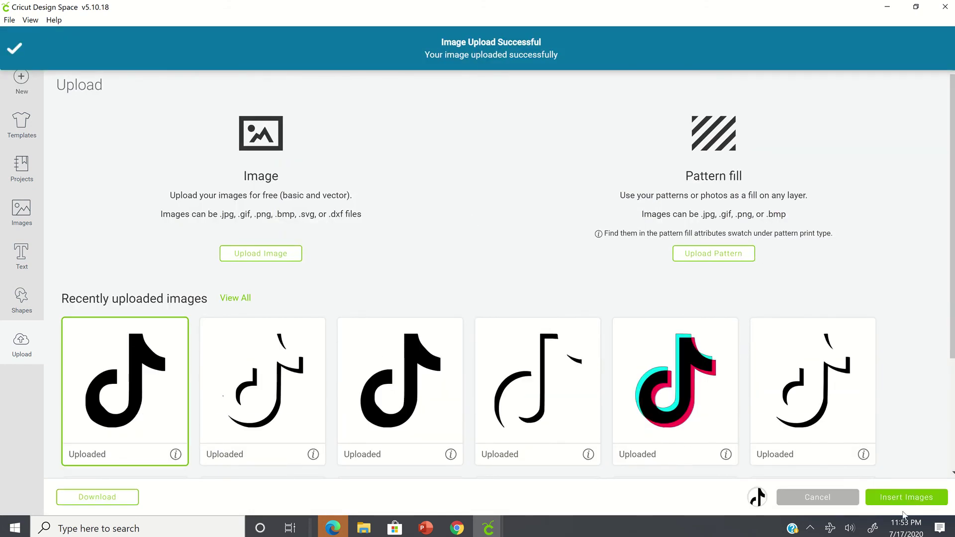
pyautogui.click(926, 502)
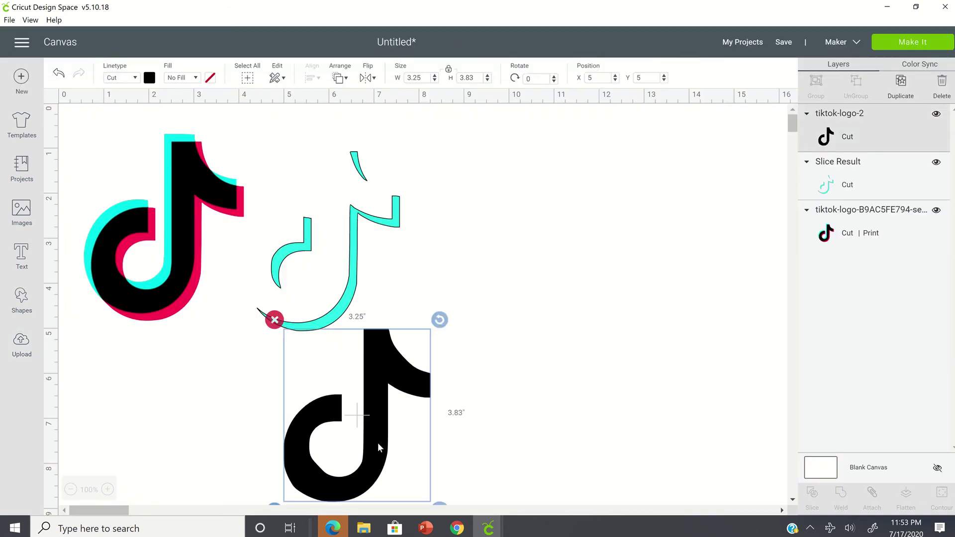
pyautogui.moveTo(378, 443); pyautogui.dragTo(343, 264)
pyautogui.click(428, 337)
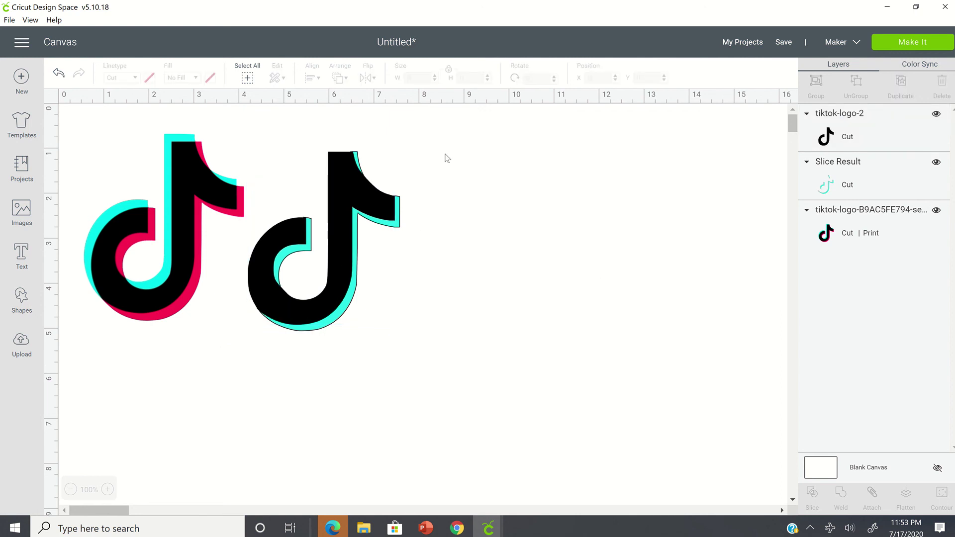
pyautogui.click(350, 199)
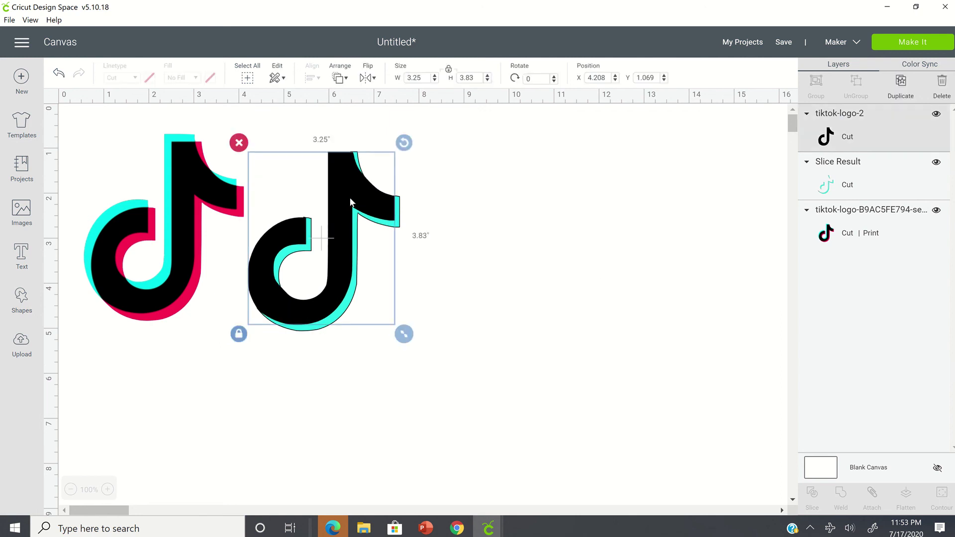
pyautogui.moveTo(350, 199)
pyautogui.mouseDown()
pyautogui.moveTo(338, 198)
pyautogui.moveTo(348, 195)
pyautogui.mouseUp()
pyautogui.click(572, 201)
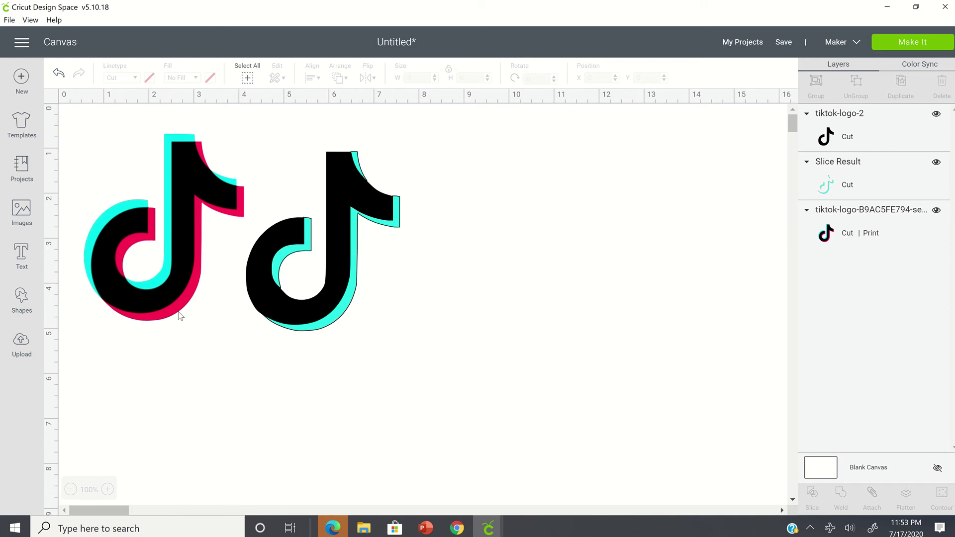
# Upload tiktok-logo-B9AC5FE794-seeklogo.com.png again, found with the search term tik, as a Complex image.
pyautogui.click(29, 349)
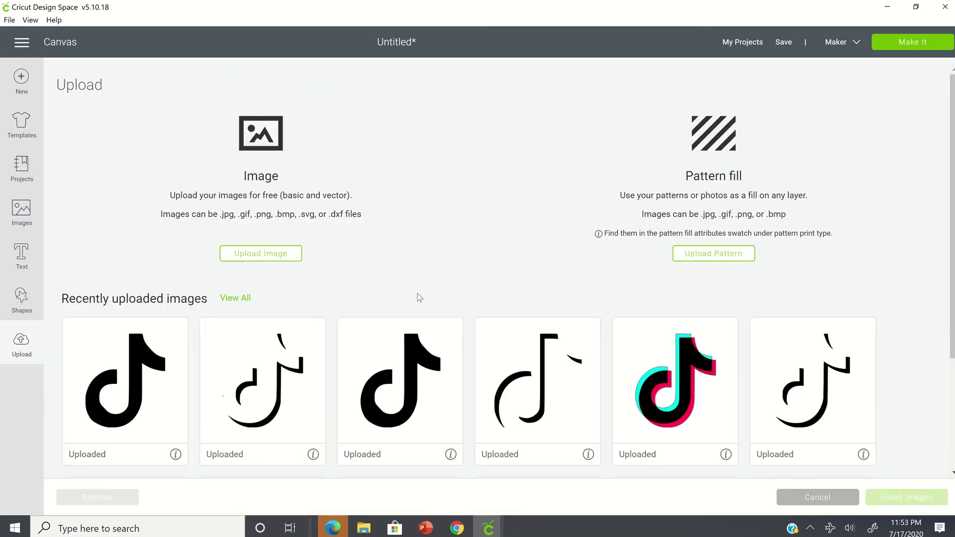
pyautogui.click(239, 257)
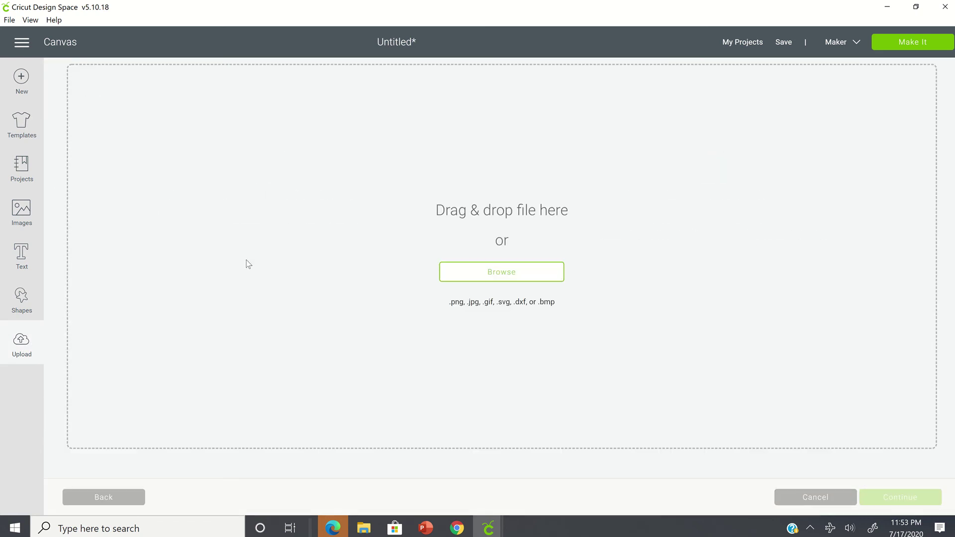
pyautogui.click(474, 272)
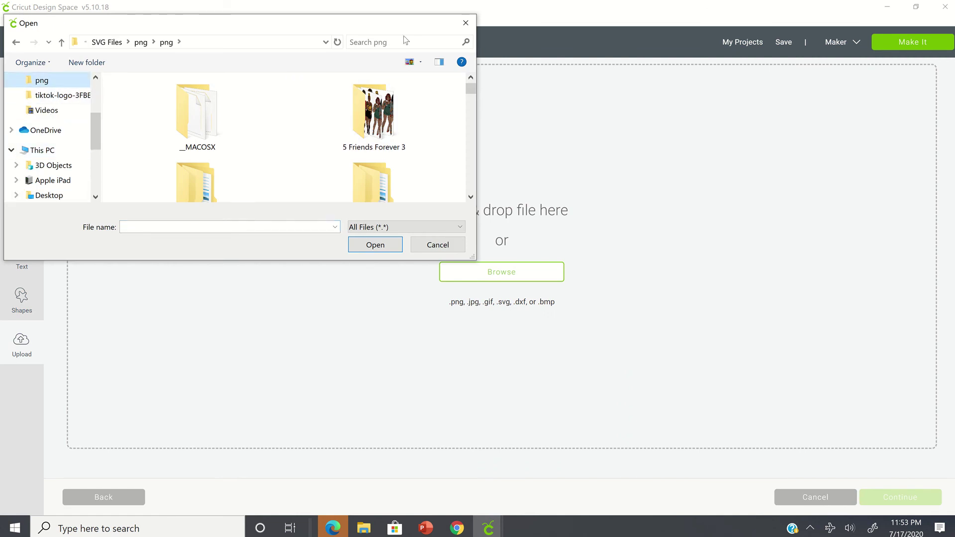
pyautogui.click(361, 42)
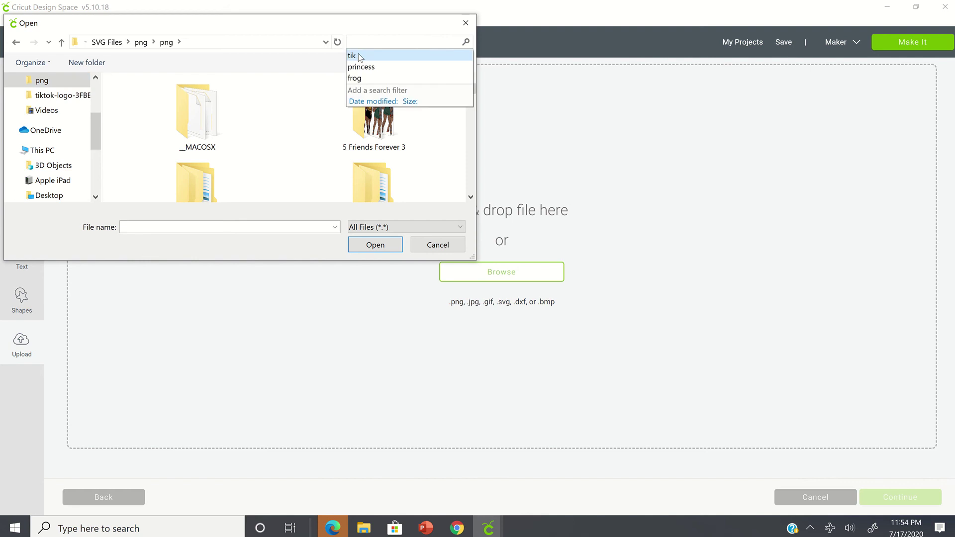
pyautogui.click(361, 56)
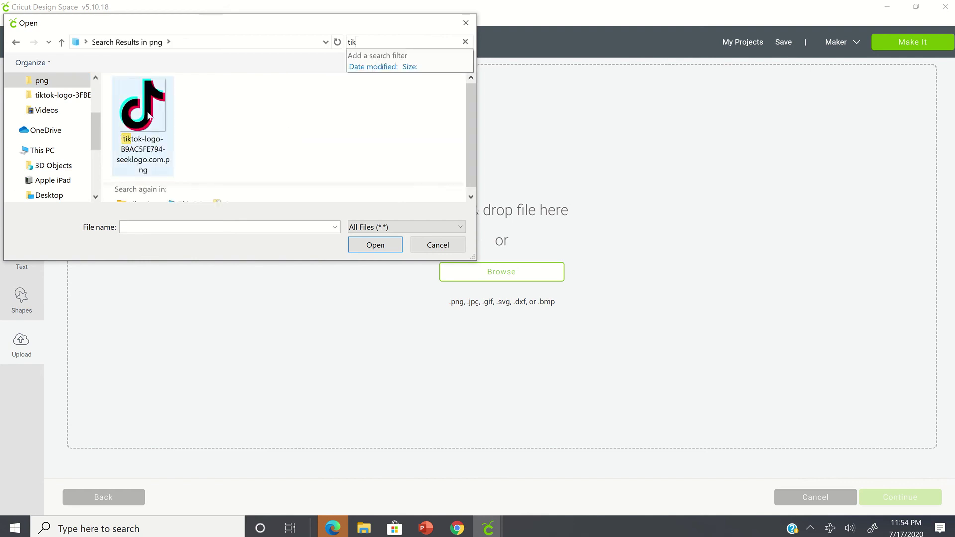
pyautogui.click(149, 116)
pyautogui.click(362, 245)
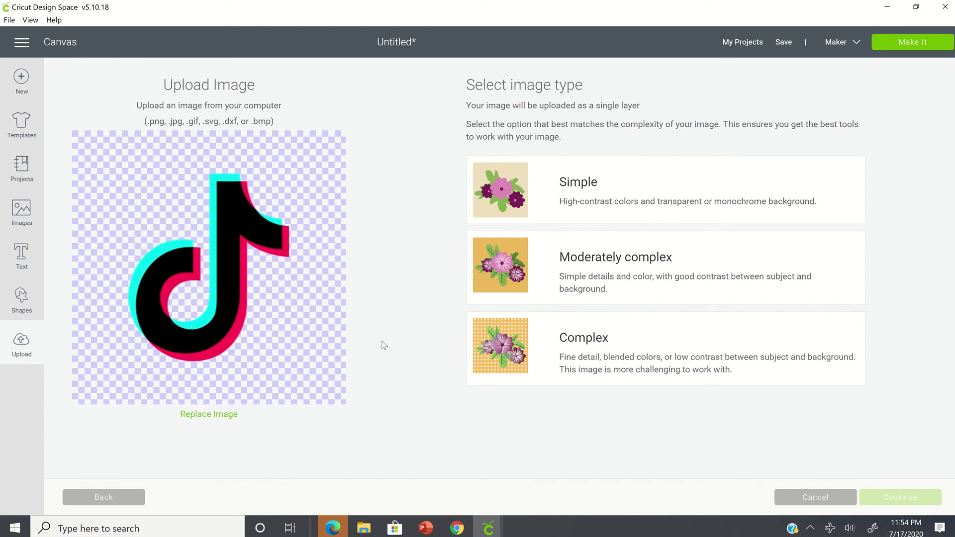
pyautogui.click(572, 363)
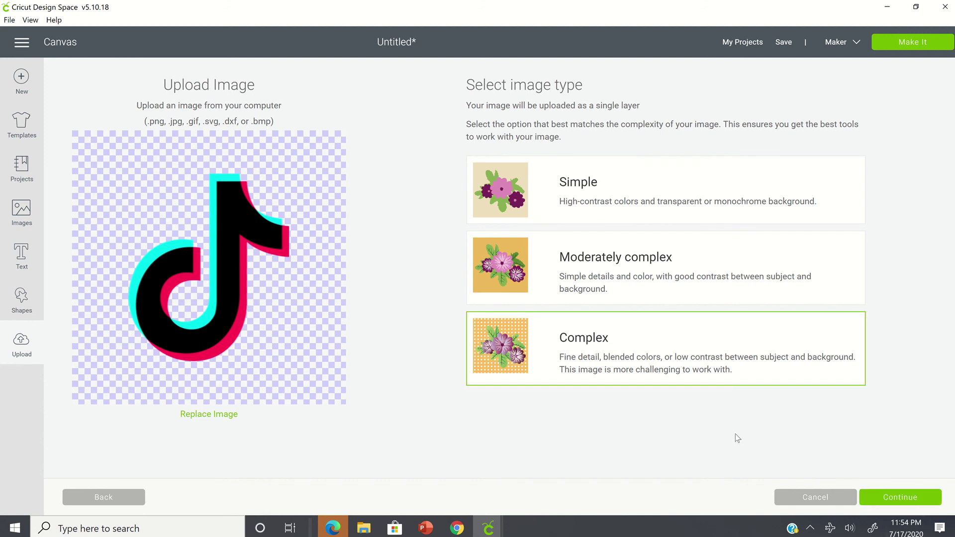
pyautogui.click(901, 499)
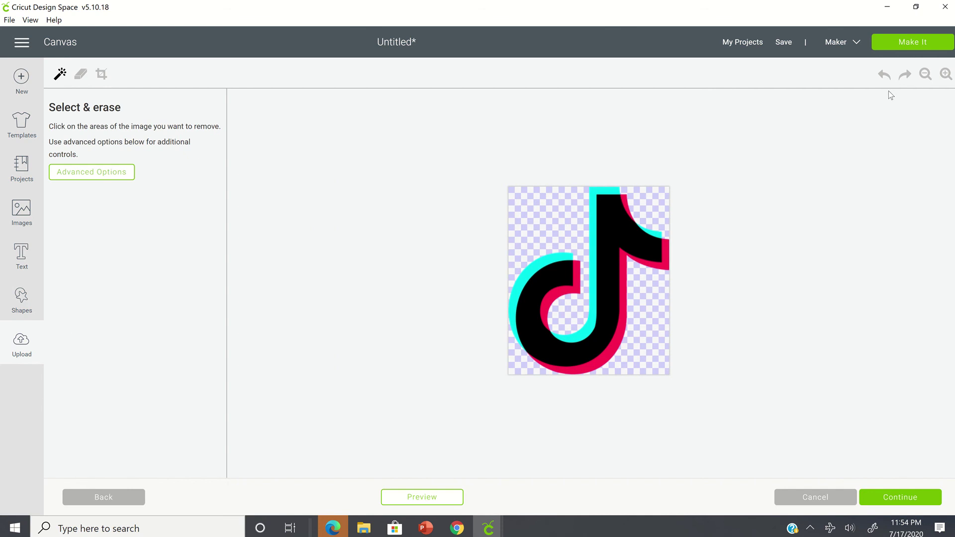
# Remove the black note and all turquoise areas from the uploaded logo with Select & erase, keeping the red areas.
pyautogui.click(946, 74)
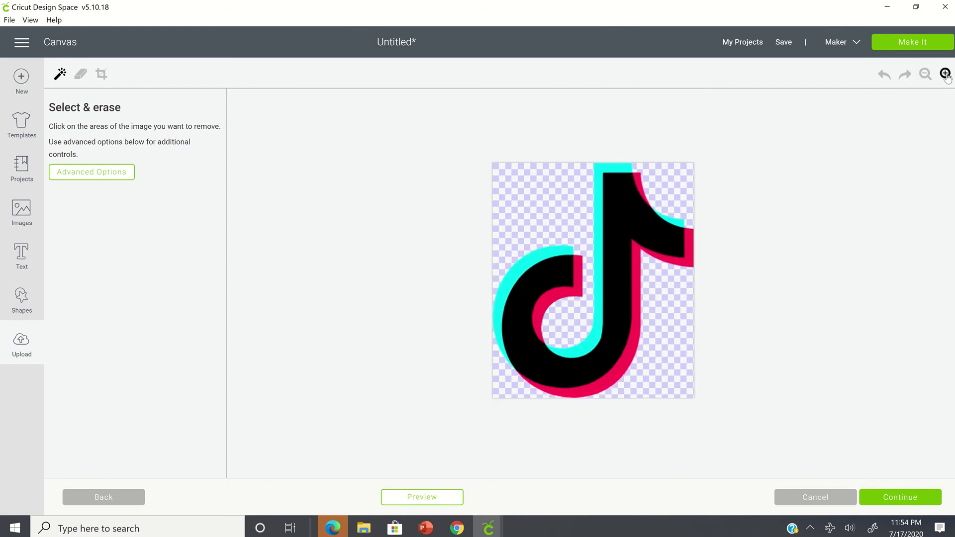
pyautogui.click(946, 74)
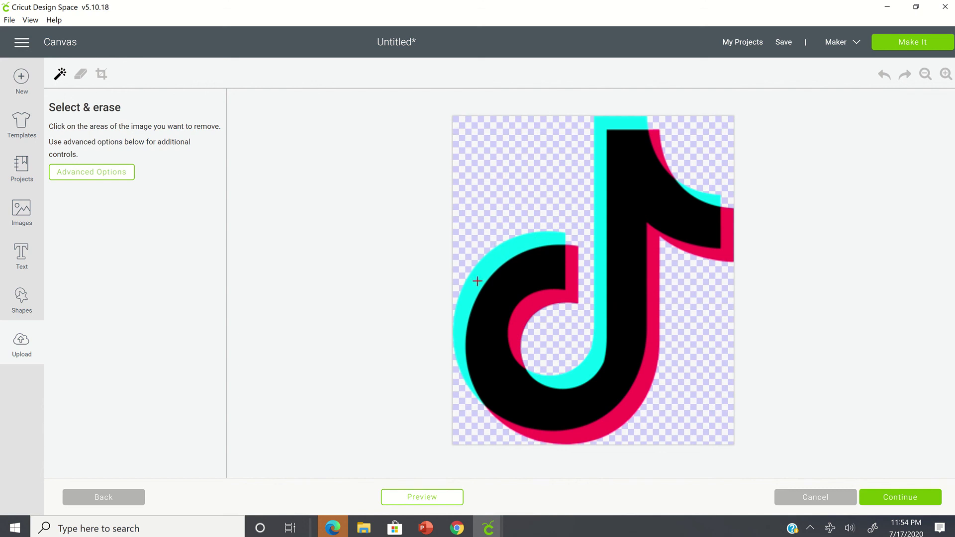
pyautogui.click(486, 266)
pyautogui.click(537, 274)
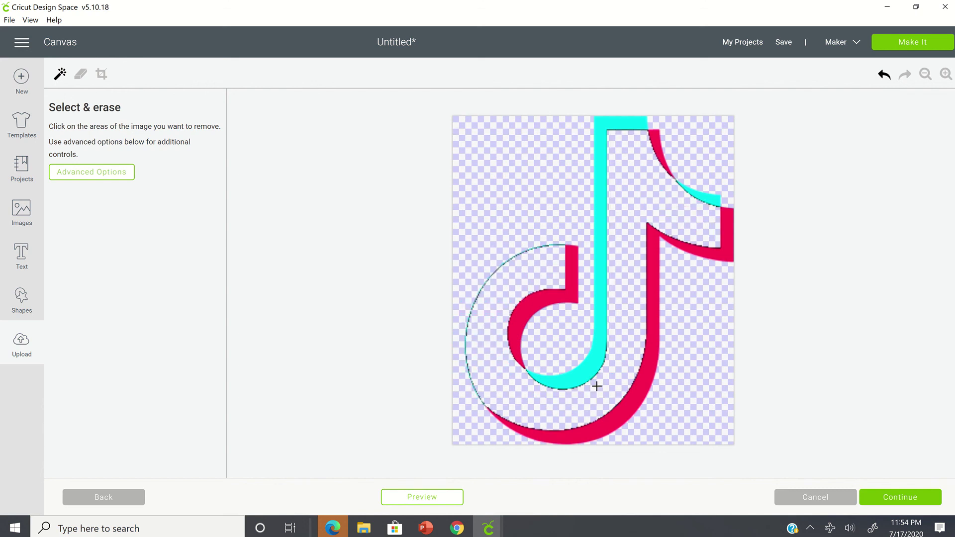
pyautogui.click(586, 369)
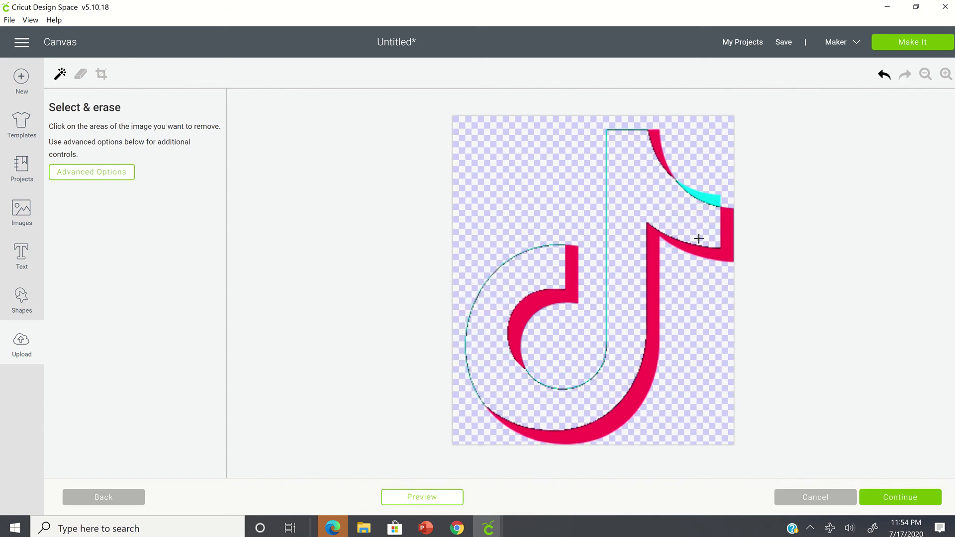
pyautogui.click(707, 199)
# Erase the leftover thin outlines around the note with the Erase tool so that only the red shapes remain.
pyautogui.click(82, 76)
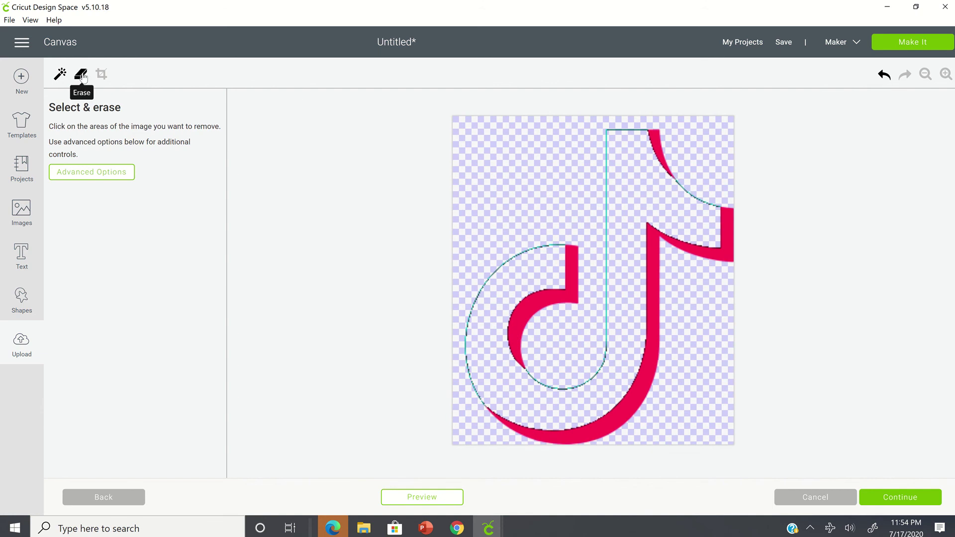
pyautogui.click(82, 76)
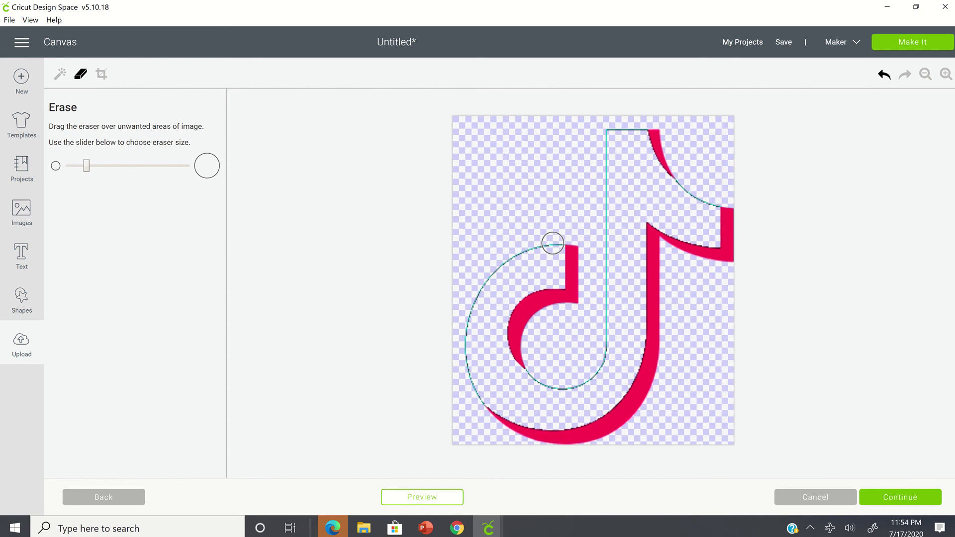
pyautogui.moveTo(554, 241)
pyautogui.mouseDown()
pyautogui.moveTo(514, 256)
pyautogui.moveTo(480, 305)
pyautogui.moveTo(471, 337)
pyautogui.moveTo(480, 397)
pyautogui.mouseUp()
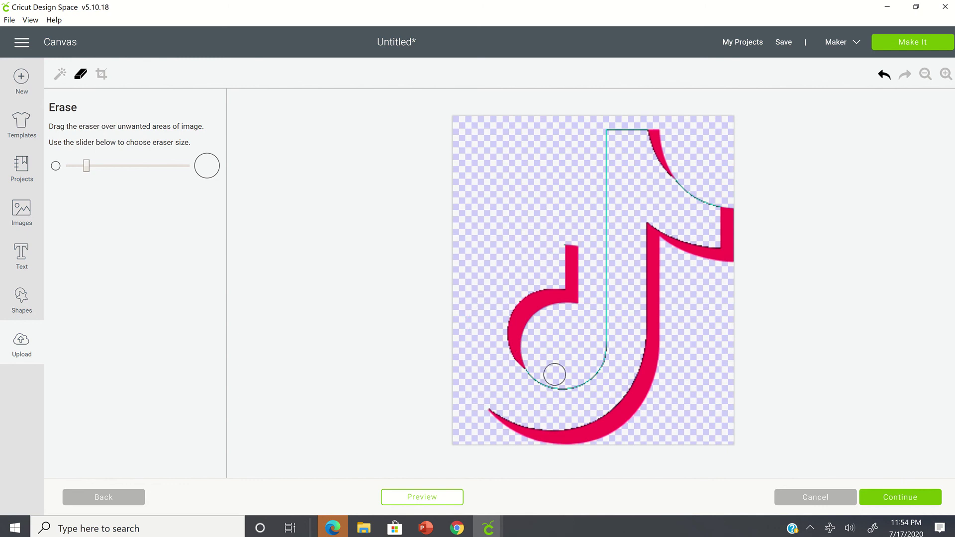
pyautogui.moveTo(543, 388)
pyautogui.mouseDown()
pyautogui.moveTo(535, 378)
pyautogui.moveTo(552, 387)
pyautogui.moveTo(592, 376)
pyautogui.moveTo(606, 330)
pyautogui.moveTo(602, 126)
pyautogui.moveTo(634, 131)
pyautogui.mouseUp()
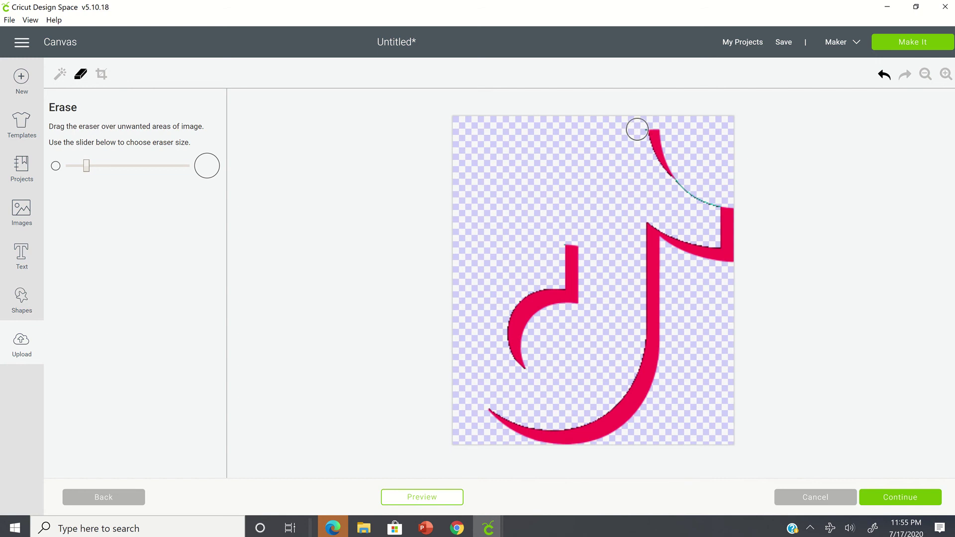
pyautogui.moveTo(709, 202)
pyautogui.mouseDown()
pyautogui.moveTo(682, 188)
pyautogui.moveTo(713, 199)
pyautogui.mouseUp()
# Save the red shapes as a Cut image named tiktok-logo-3.
pyautogui.click(878, 507)
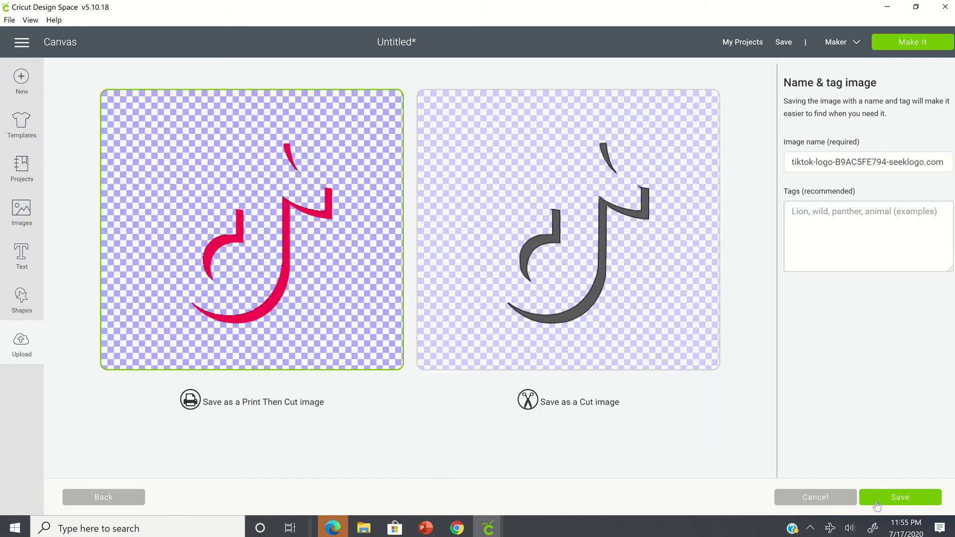
pyautogui.click(581, 122)
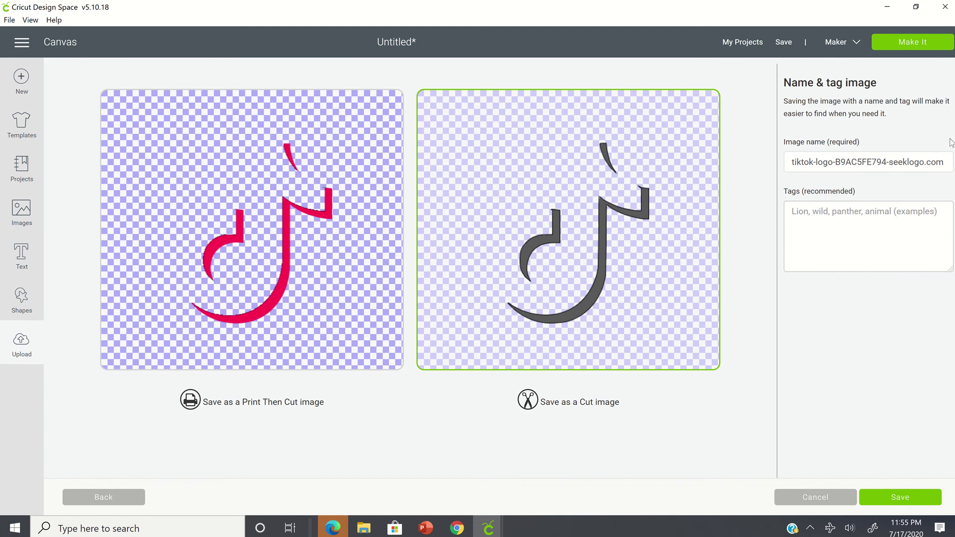
pyautogui.click(947, 165)
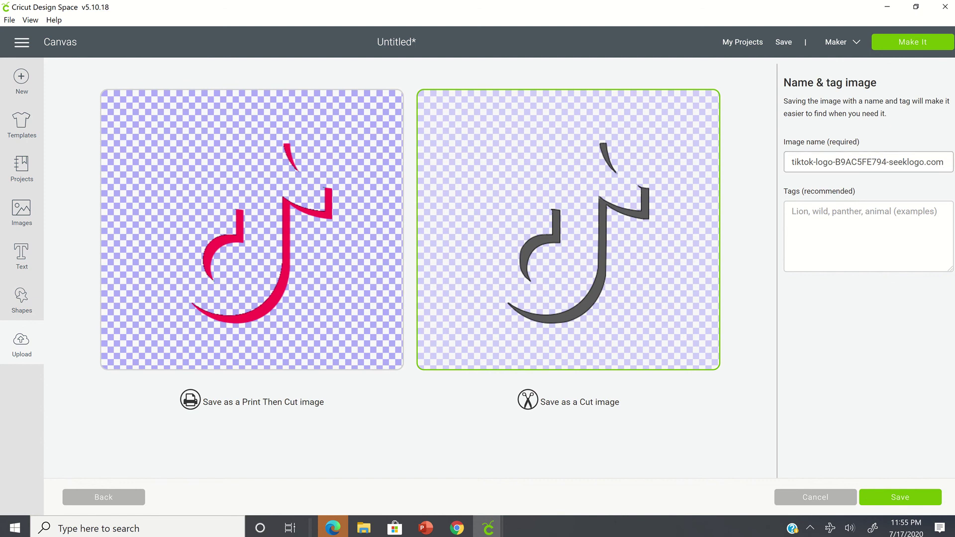
pyautogui.press('BackSpace')
pyautogui.press('BackSpace')
pyautogui.press('BackSpace')
pyautogui.press('BackSpace')
pyautogui.press('BackSpace')
pyautogui.press('BackSpace')
pyautogui.press('BackSpace')
pyautogui.press('BackSpace')
pyautogui.press('BackSpace')
pyautogui.press('BackSpace')
pyautogui.press('BackSpace')
pyautogui.press('BackSpace')
pyautogui.press('BackSpace')
pyautogui.press('BackSpace')
pyautogui.press('BackSpace')
pyautogui.press('BackSpace')
pyautogui.press('BackSpace')
pyautogui.press('BackSpace')
pyautogui.press('BackSpace')
pyautogui.press('BackSpace')
pyautogui.press('BackSpace')
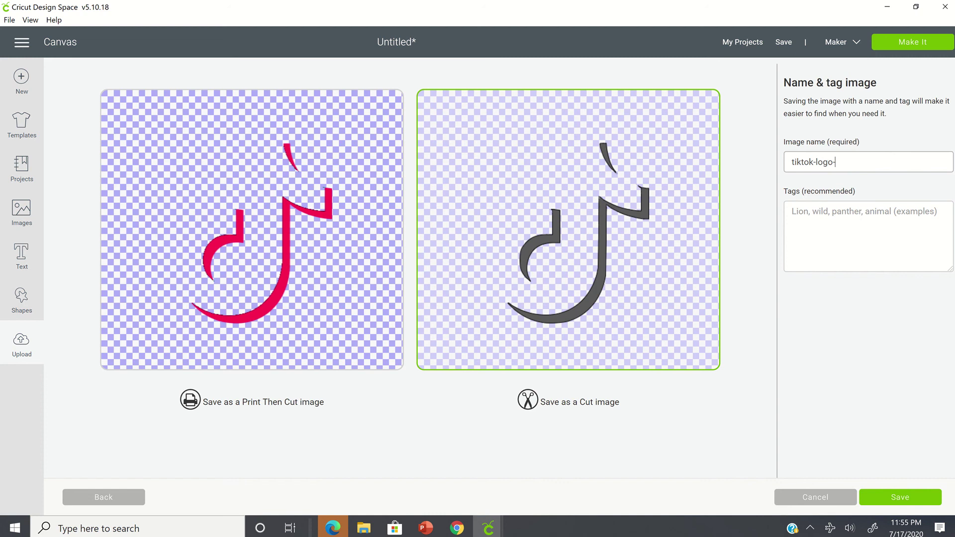
pyautogui.write('3')
pyautogui.click(874, 499)
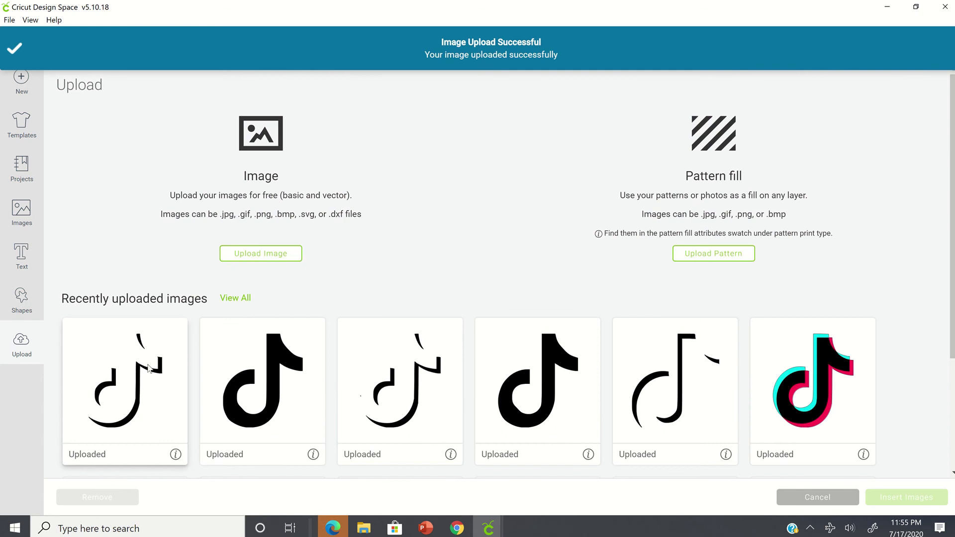
# Insert the newly uploaded tiktok-logo-3 and move it to empty canvas beside the stacked note, at about X 8.916, Y 0.764.
pyautogui.click(149, 368)
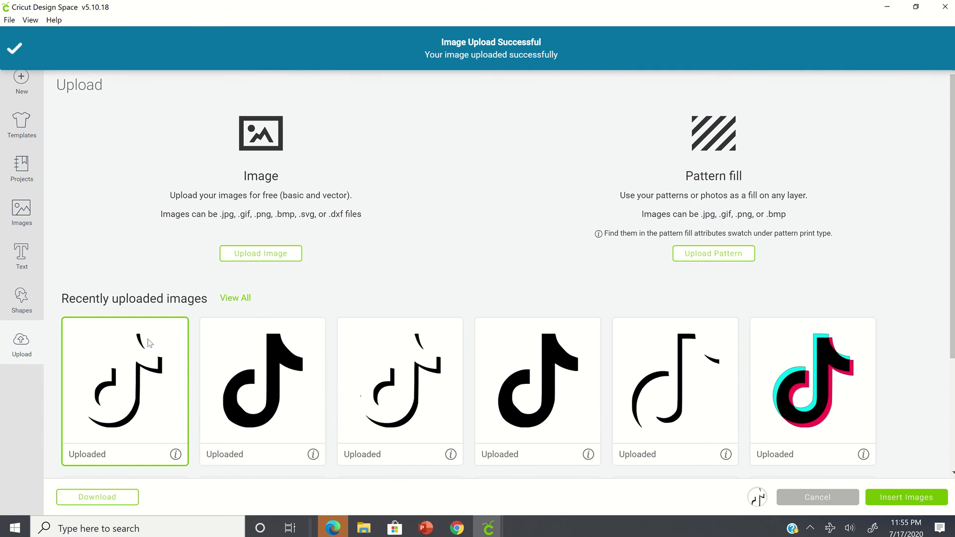
pyautogui.click(918, 499)
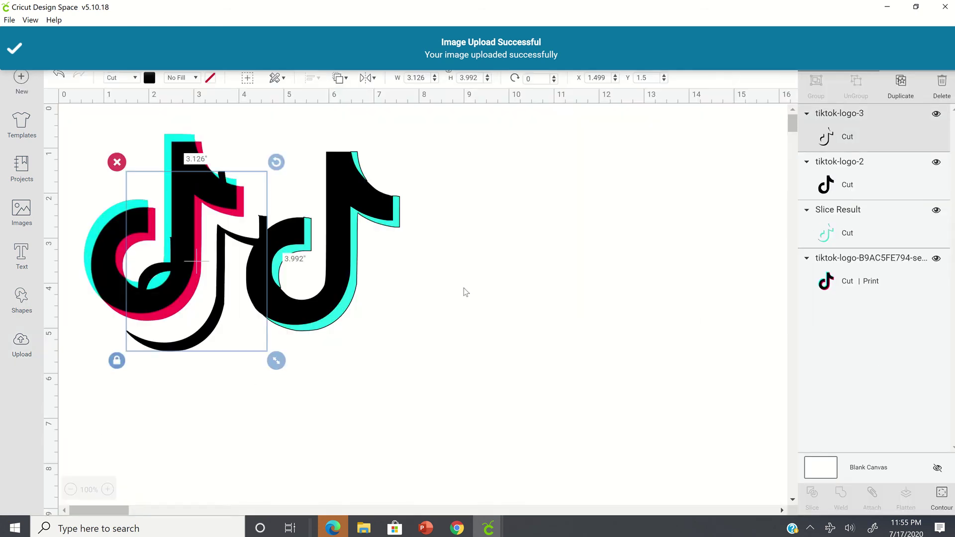
pyautogui.moveTo(218, 332); pyautogui.dragTo(550, 295)
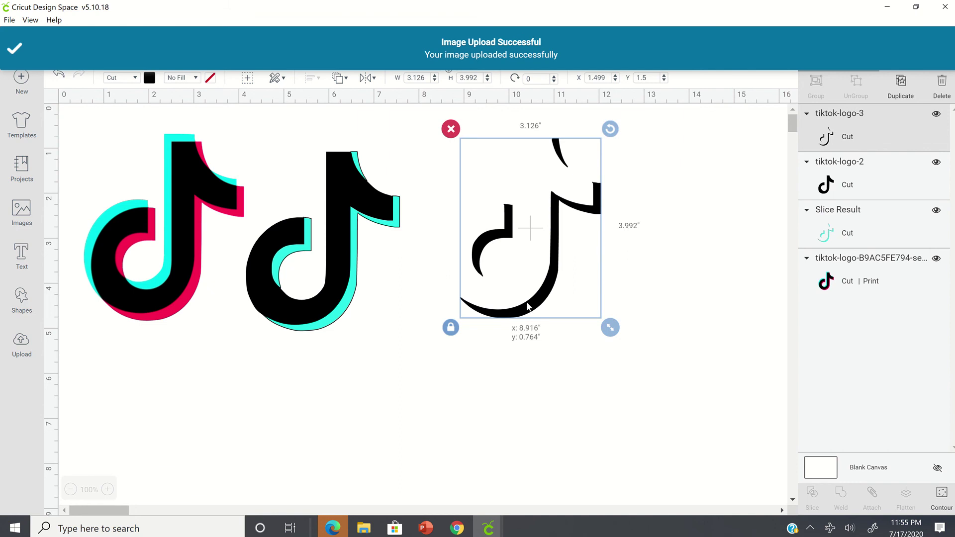
# Recolour the tiktok-logo-3 cut layer to the custom pinkish red #ed4b6f.
pyautogui.click(149, 78)
pyautogui.click(173, 215)
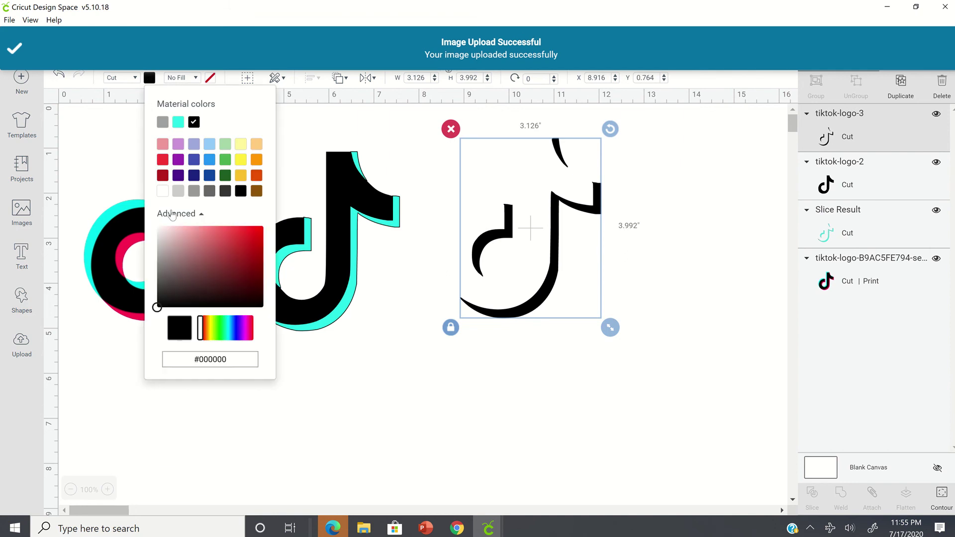
pyautogui.click(229, 234)
pyautogui.moveTo(228, 237); pyautogui.dragTo(229, 257)
pyautogui.click(238, 234)
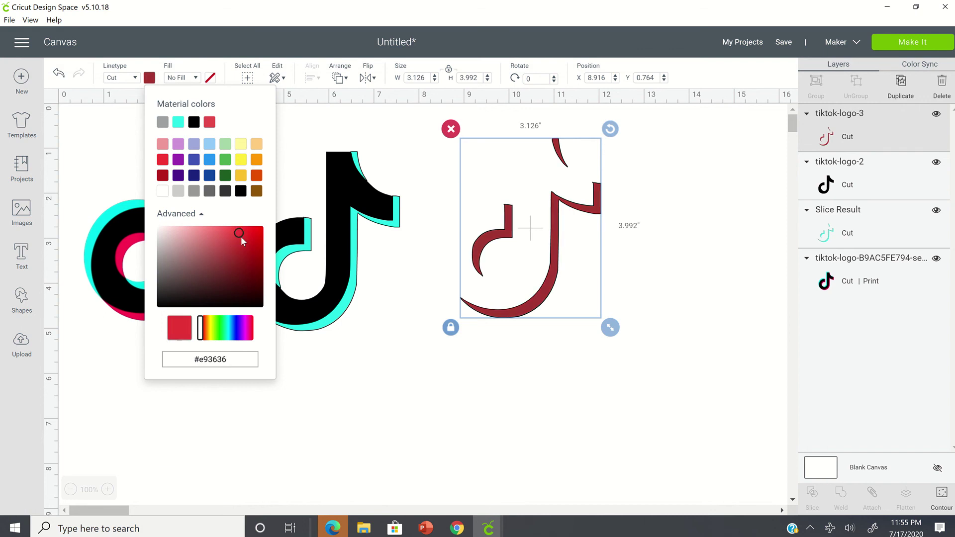
pyautogui.click(251, 334)
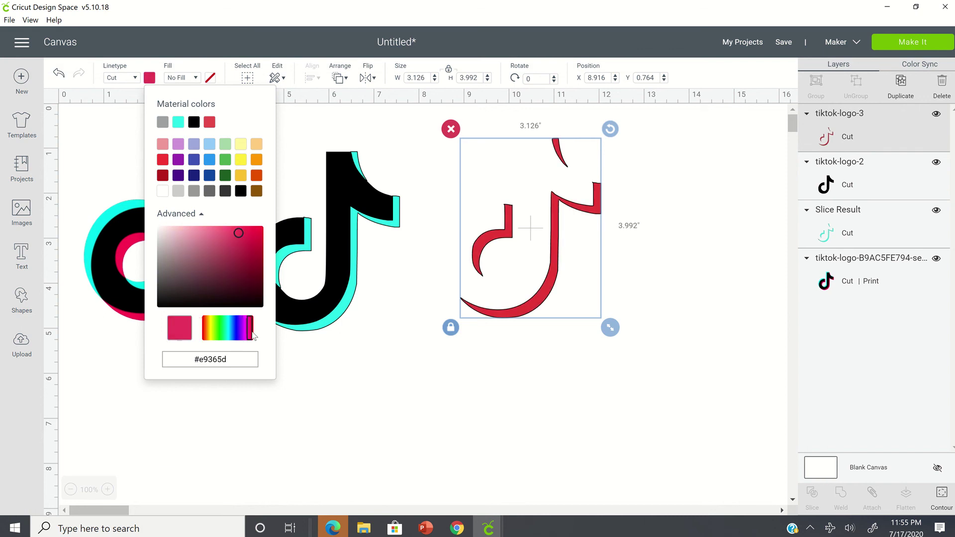
pyautogui.click(229, 243)
pyautogui.click(230, 247)
pyautogui.click(229, 233)
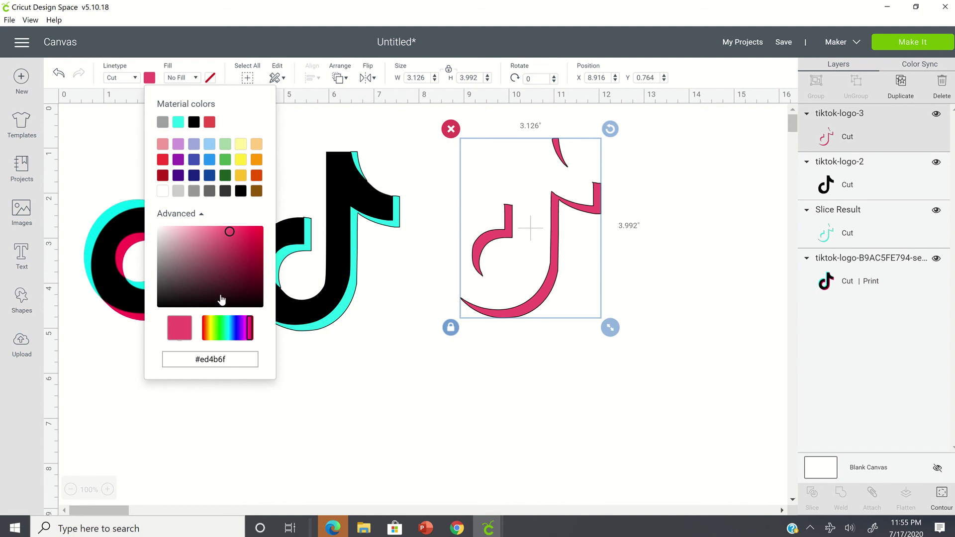
pyautogui.click(443, 417)
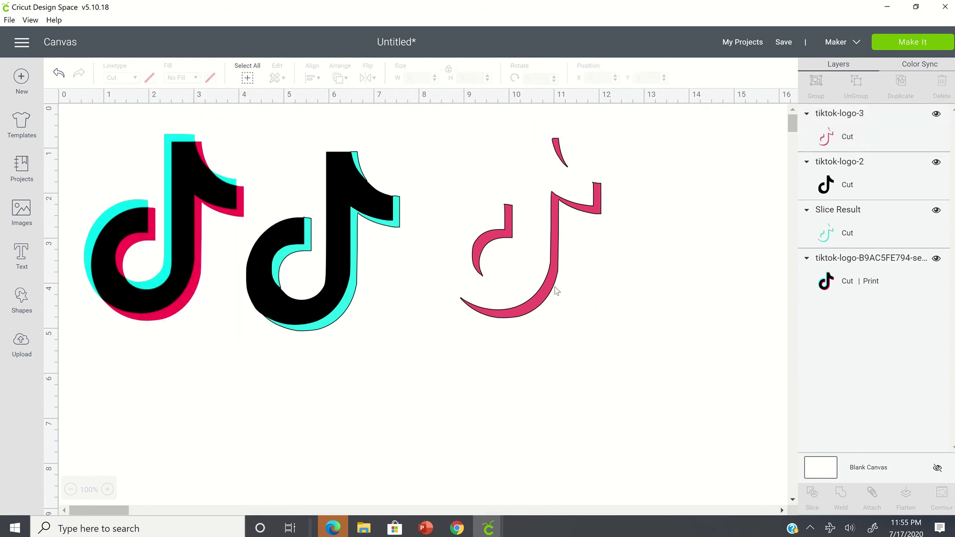
# Position the pinkish-red pieces against the turquoise edge of the stacked note, at about X 4.61, Y 1.236.
pyautogui.moveTo(554, 286); pyautogui.dragTo(360, 314)
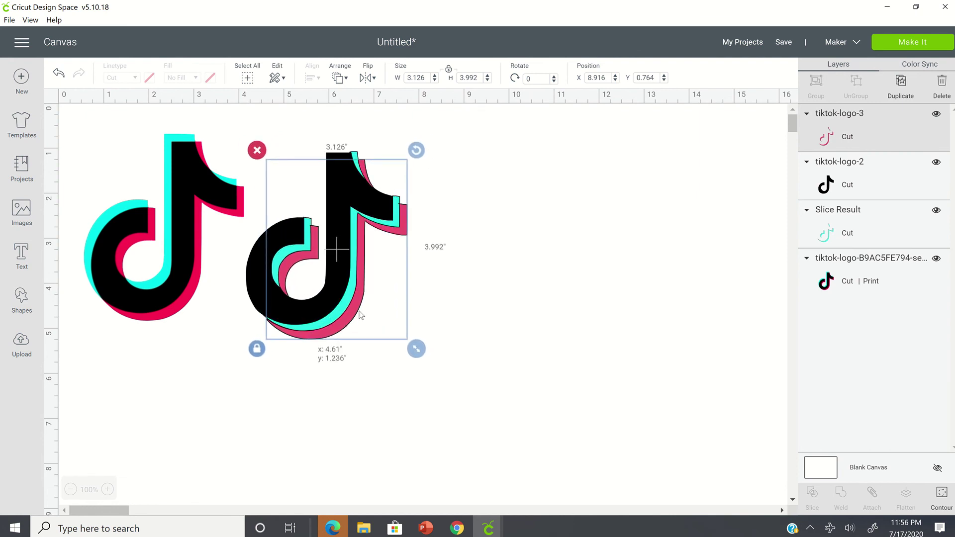
pyautogui.click(527, 288)
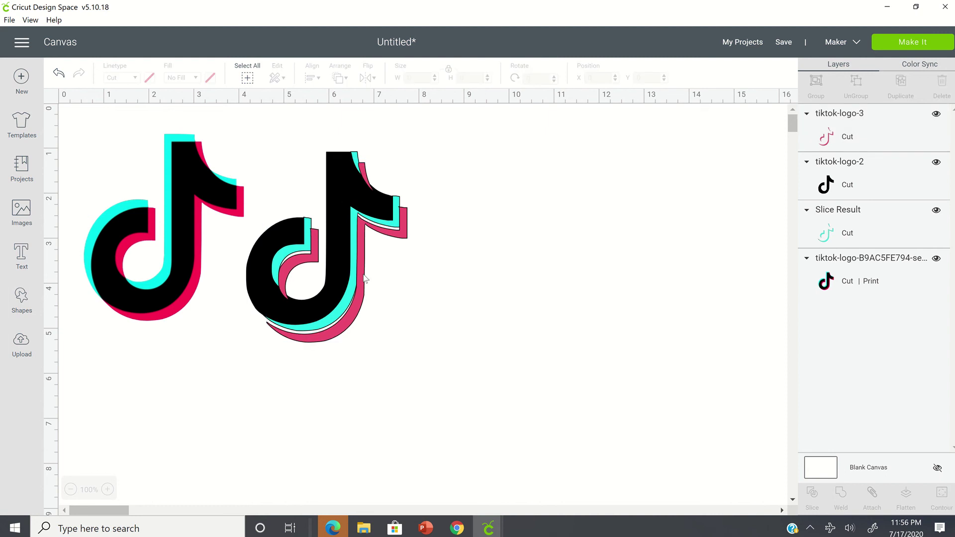
pyautogui.click(367, 276)
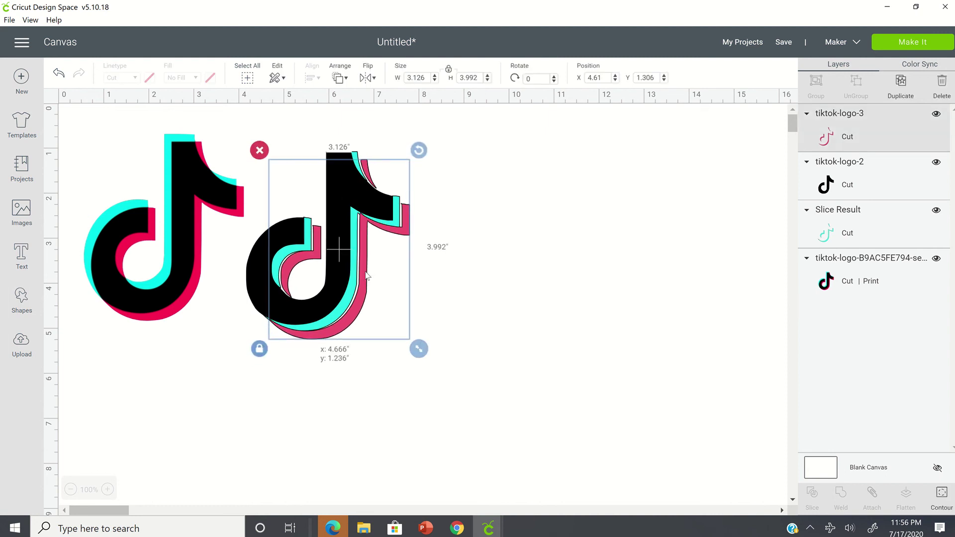
pyautogui.moveTo(367, 276); pyautogui.dragTo(365, 277)
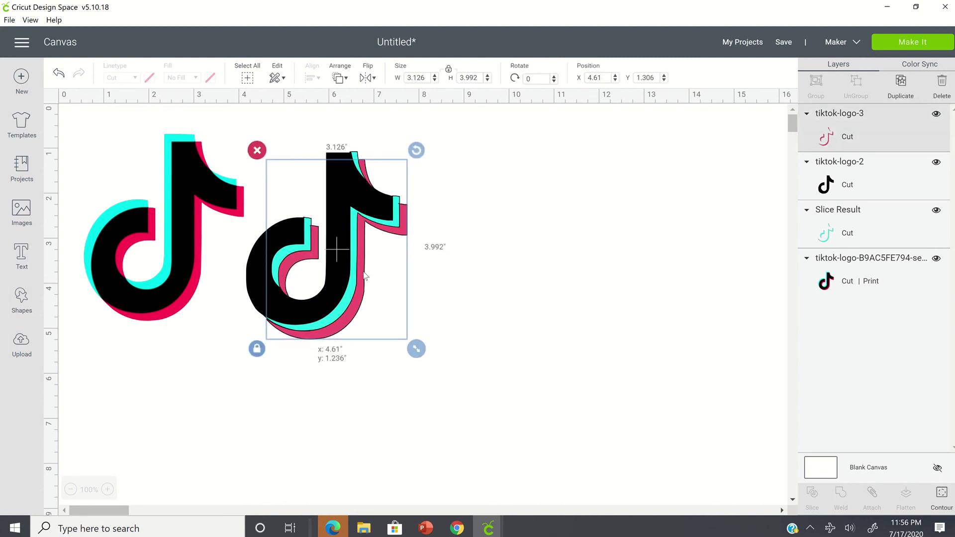
pyautogui.click(523, 257)
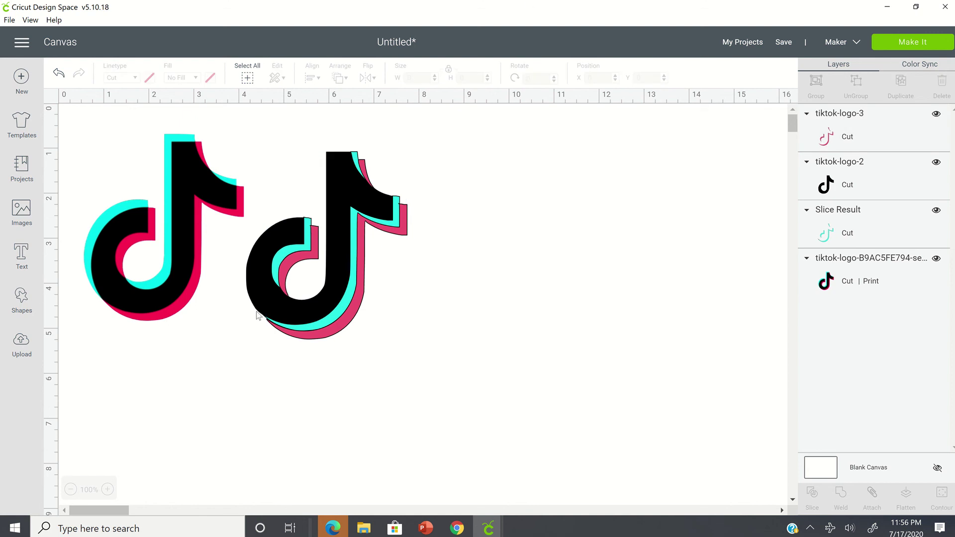
# Hide the original full-colour TikTok logo layer so only the three stacked cut layers remain to be made.
pyautogui.click(170, 213)
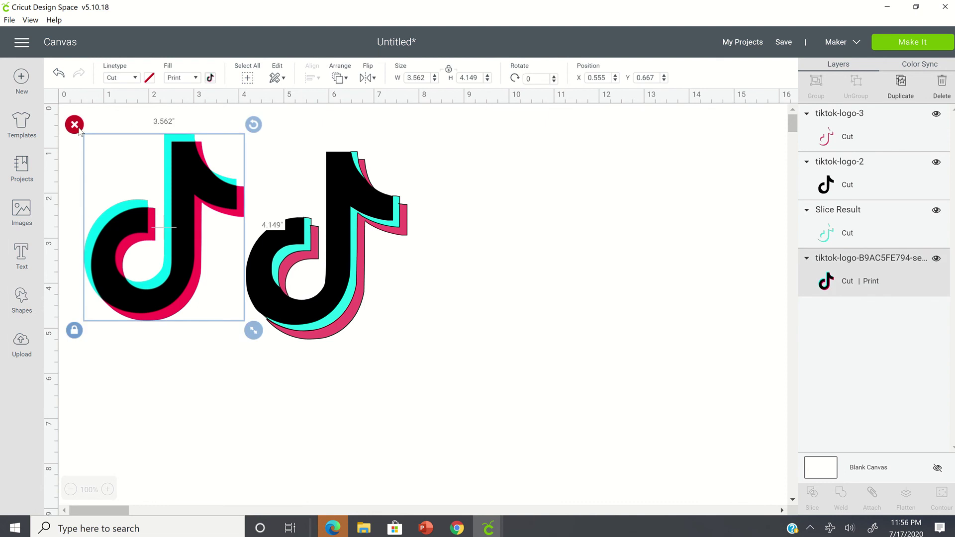
pyautogui.click(937, 260)
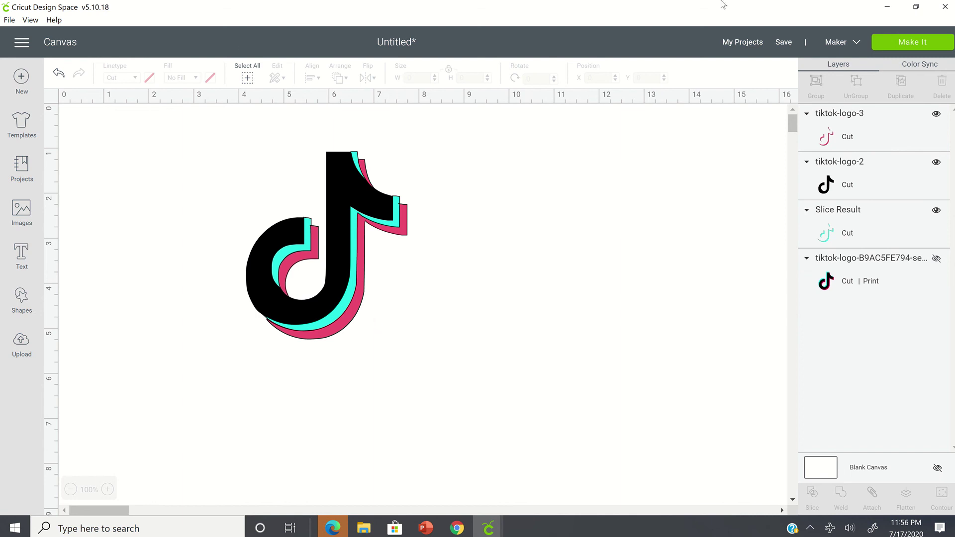
# Send the stacked logo to mat preparation and check the pieces on the black, turquoise and pinkish-red mats.
pyautogui.click(909, 45)
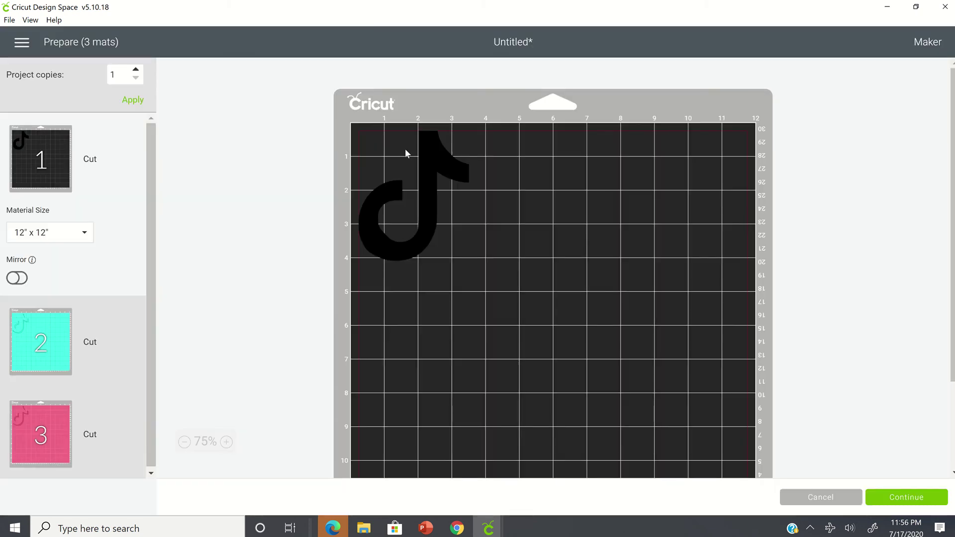
pyautogui.click(456, 171)
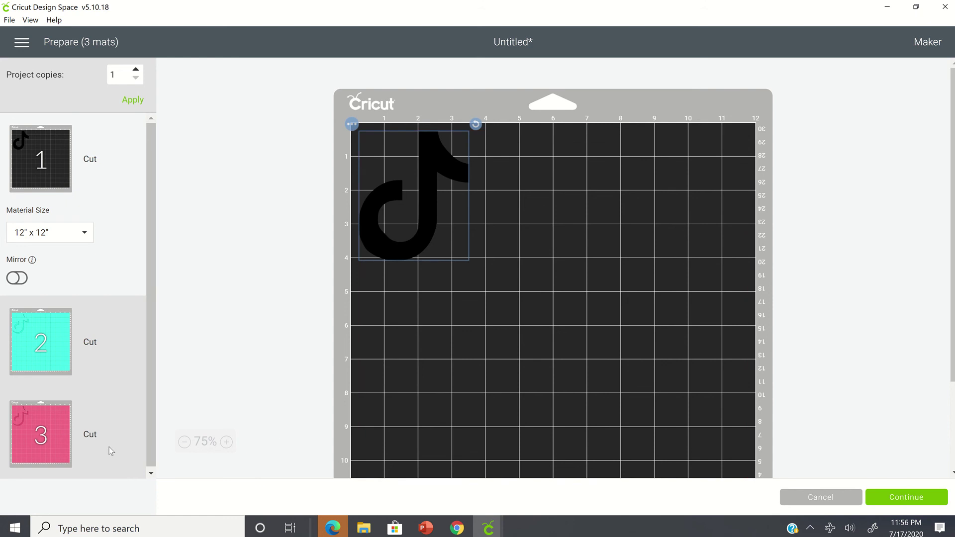
pyautogui.click(53, 357)
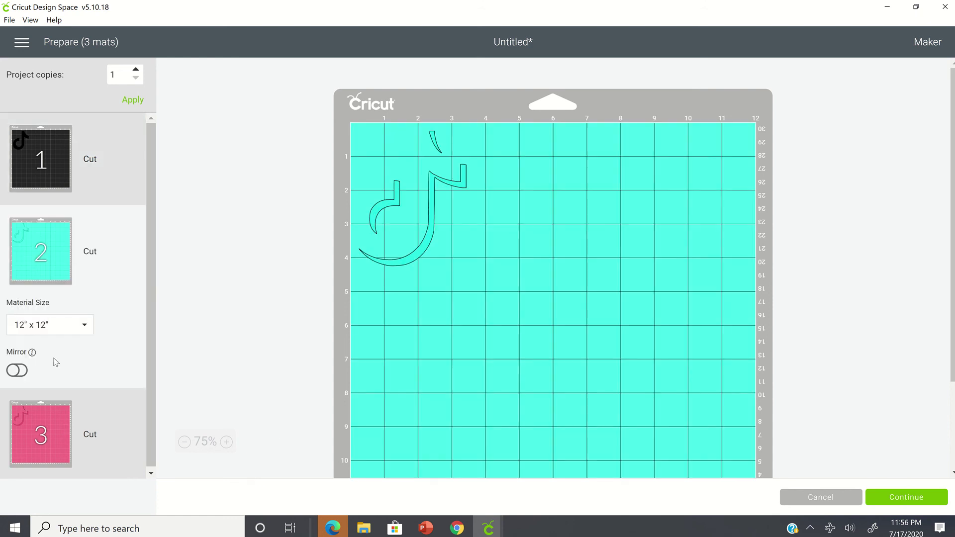
pyautogui.click(53, 428)
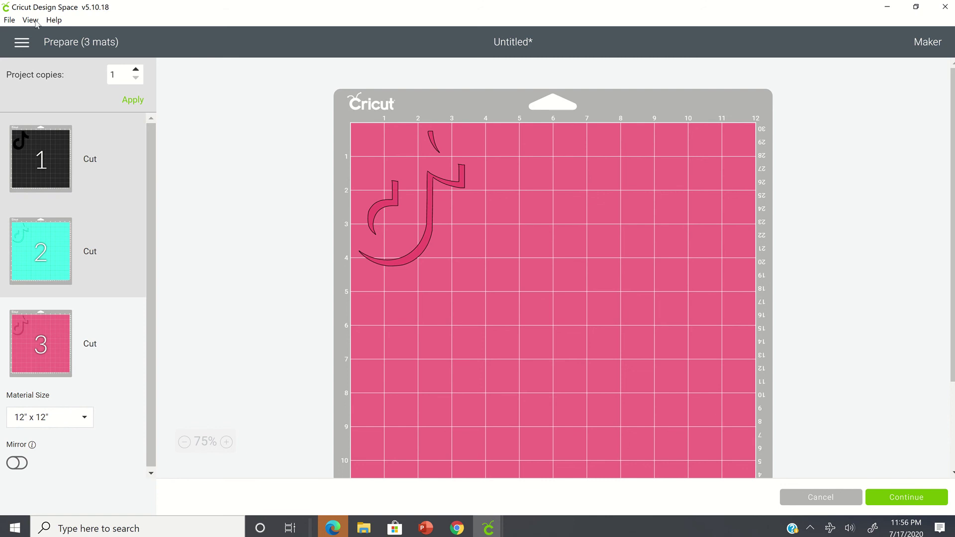
# Turn on mirroring for the black, turquoise and pinkish-red mats and continue to the machine connection stage.
pyautogui.click(44, 160)
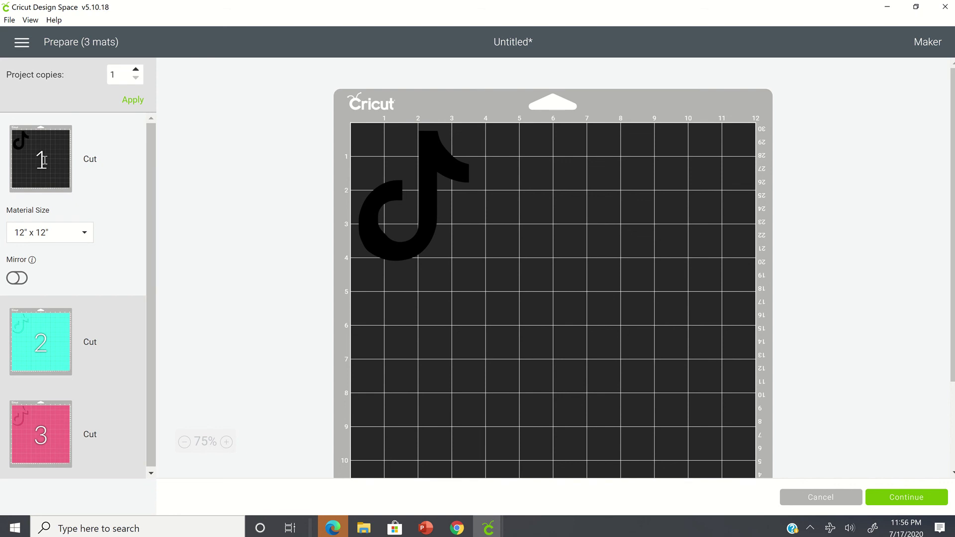
pyautogui.click(21, 279)
pyautogui.click(45, 357)
pyautogui.click(16, 371)
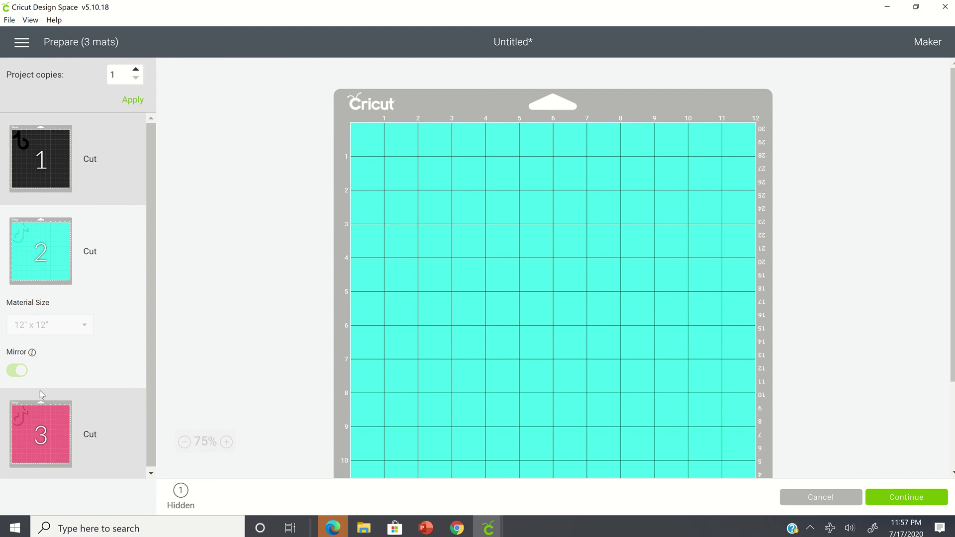
pyautogui.click(49, 428)
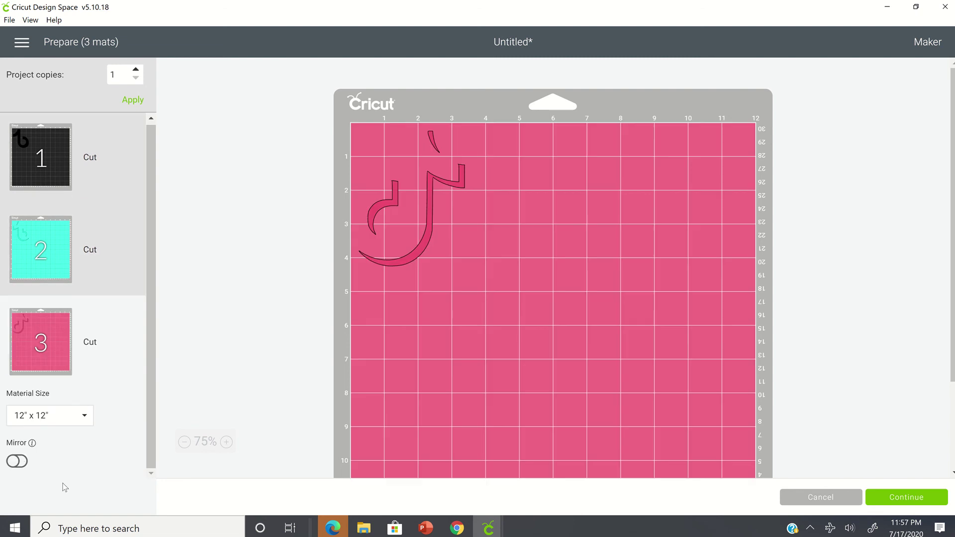
pyautogui.click(23, 462)
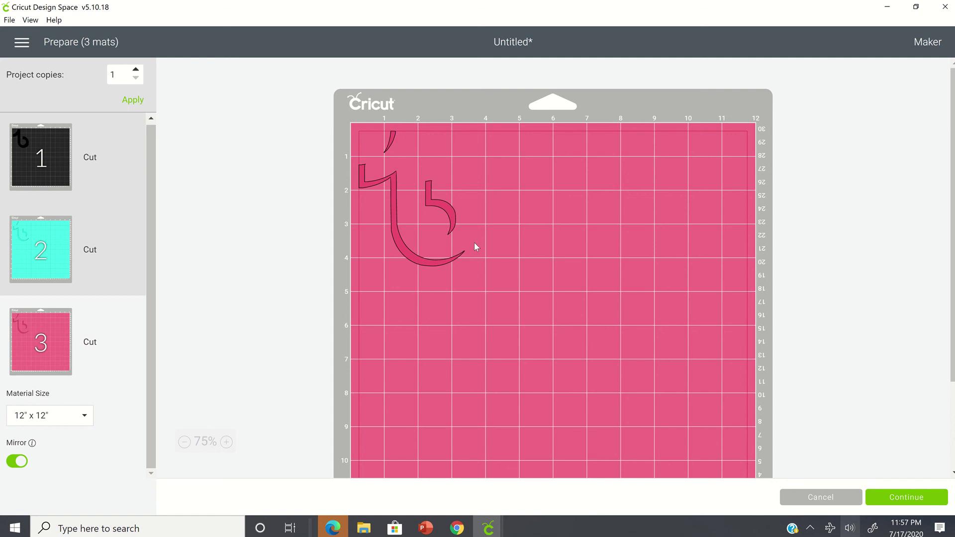
pyautogui.click(895, 497)
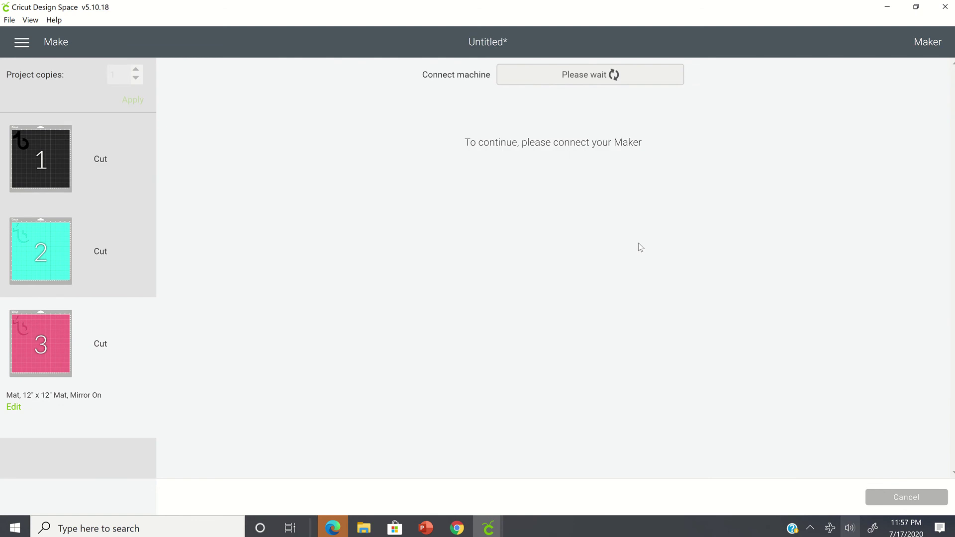